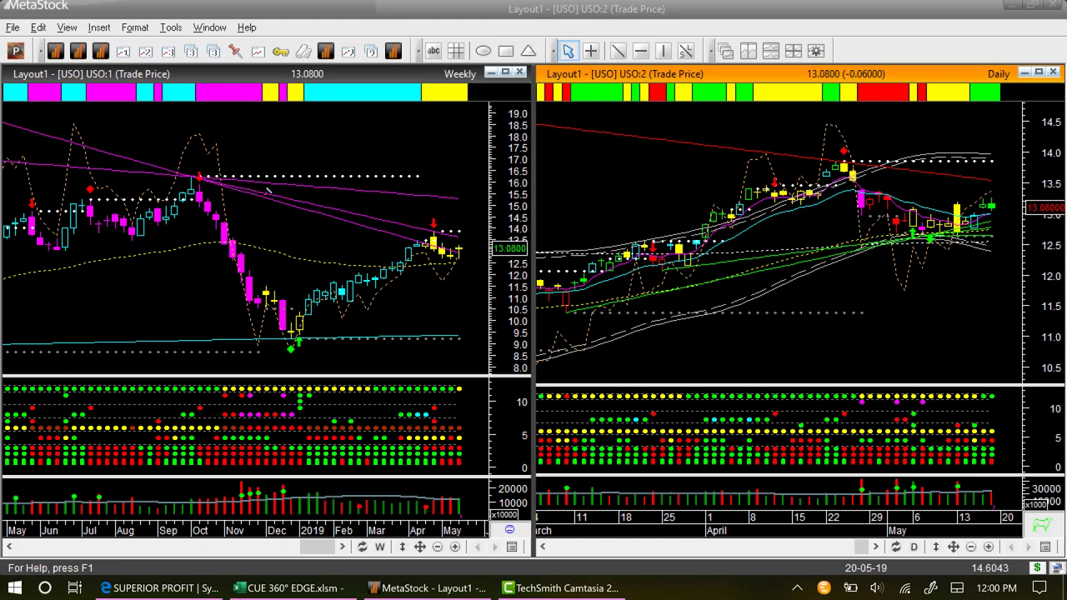
Draw arrows on the USO weekly chart marking the falling trendline, the April–May pullback and a possible rebound from the latest candle
{"action": "left_click_drag", "start_coordinate": [268, 190], "coordinate": [416, 233]}
{"action": "left_click_drag", "start_coordinate": [411, 300], "coordinate": [425, 252]}
{"action": "left_click_drag", "start_coordinate": [425, 257], "coordinate": [455, 271]}
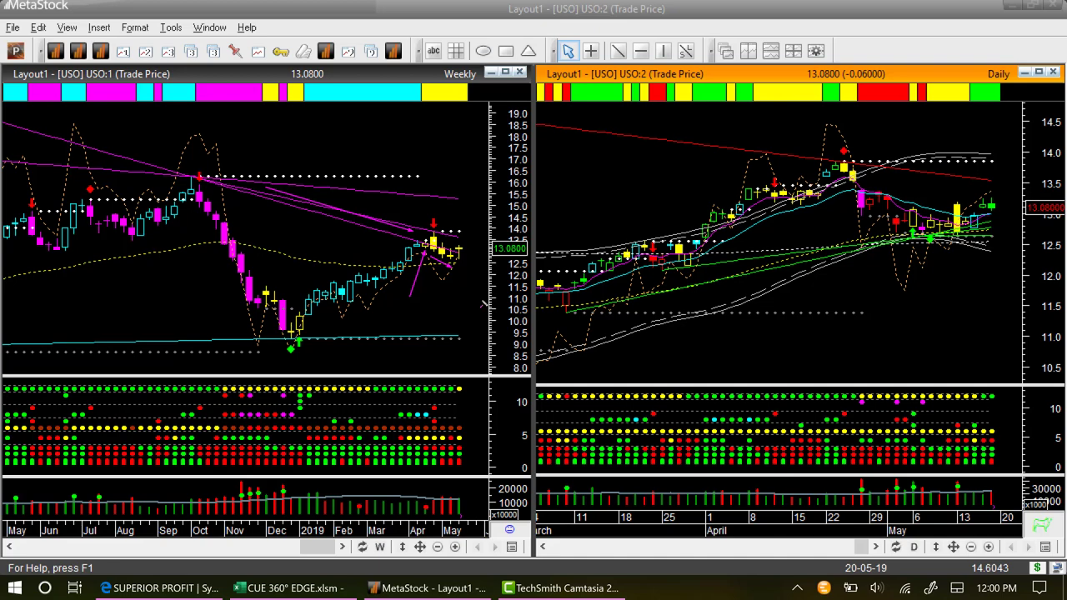
{"action": "left_click_drag", "start_coordinate": [483, 303], "coordinate": [463, 270]}
{"action": "left_click_drag", "start_coordinate": [467, 235], "coordinate": [470, 238]}
{"action": "left_click_drag", "start_coordinate": [461, 248], "coordinate": [472, 226]}
Draw arrows on the USO daily chart along the falling resistance line and the lower support, and at the latest candles and upper boundary
{"action": "left_click", "coordinate": [1009, 184]}
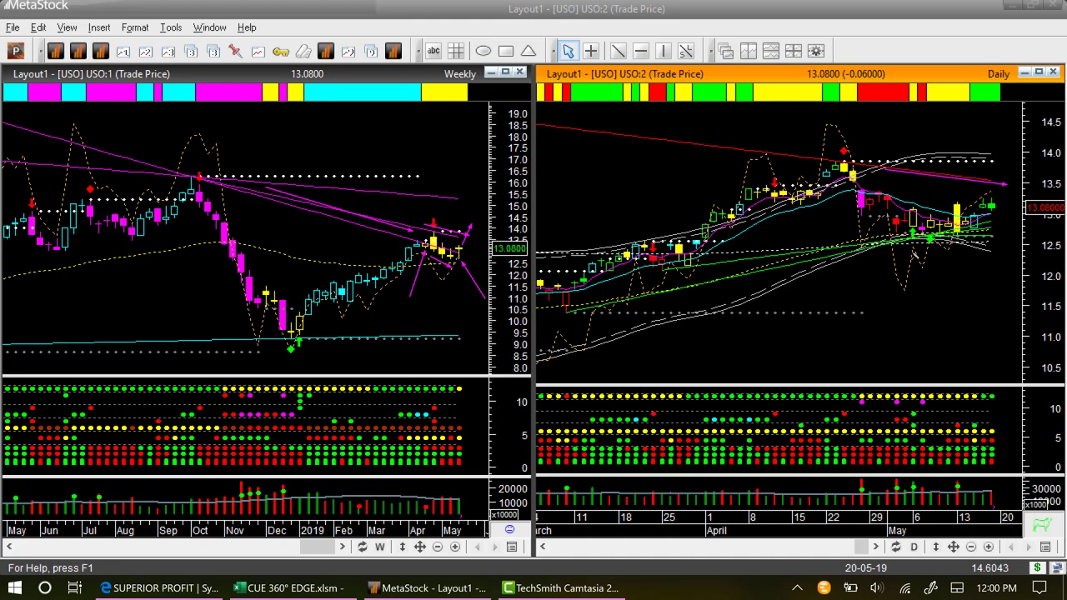
{"action": "left_click_drag", "start_coordinate": [913, 255], "coordinate": [1005, 242]}
{"action": "left_click_drag", "start_coordinate": [935, 285], "coordinate": [951, 248]}
{"action": "left_click_drag", "start_coordinate": [1024, 266], "coordinate": [991, 235]}
{"action": "left_click_drag", "start_coordinate": [997, 195], "coordinate": [1007, 155]}
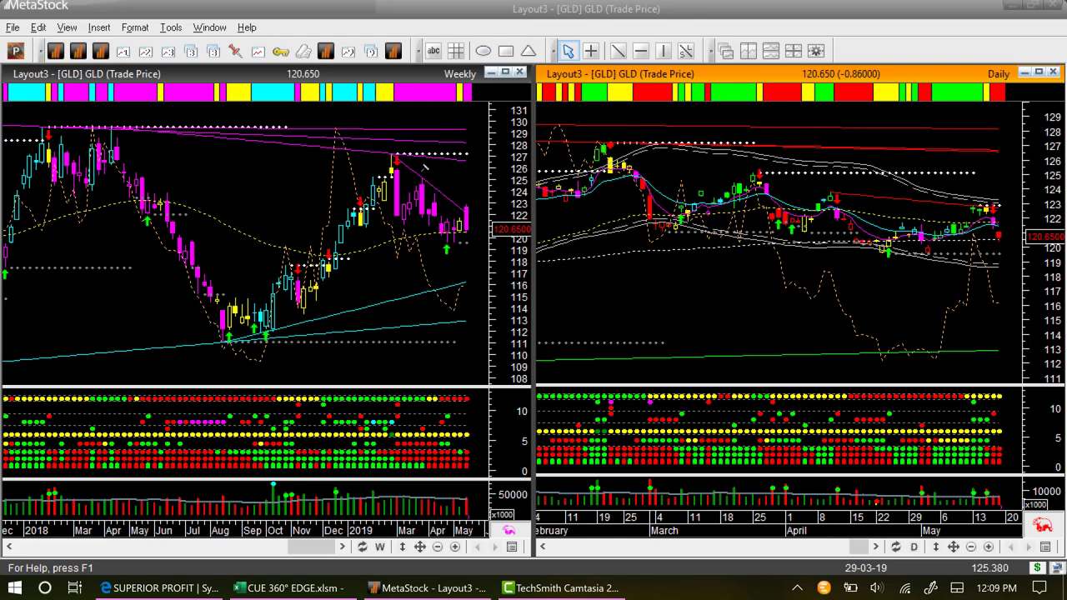
Draw arrows on the GLD weekly and daily charts marking the falling resistance line, the latest weekly candle and the daily lower boundary
{"action": "left_click_drag", "start_coordinate": [424, 169], "coordinate": [461, 196]}
{"action": "left_click_drag", "start_coordinate": [475, 181], "coordinate": [465, 211]}
{"action": "left_click_drag", "start_coordinate": [858, 190], "coordinate": [1000, 204]}
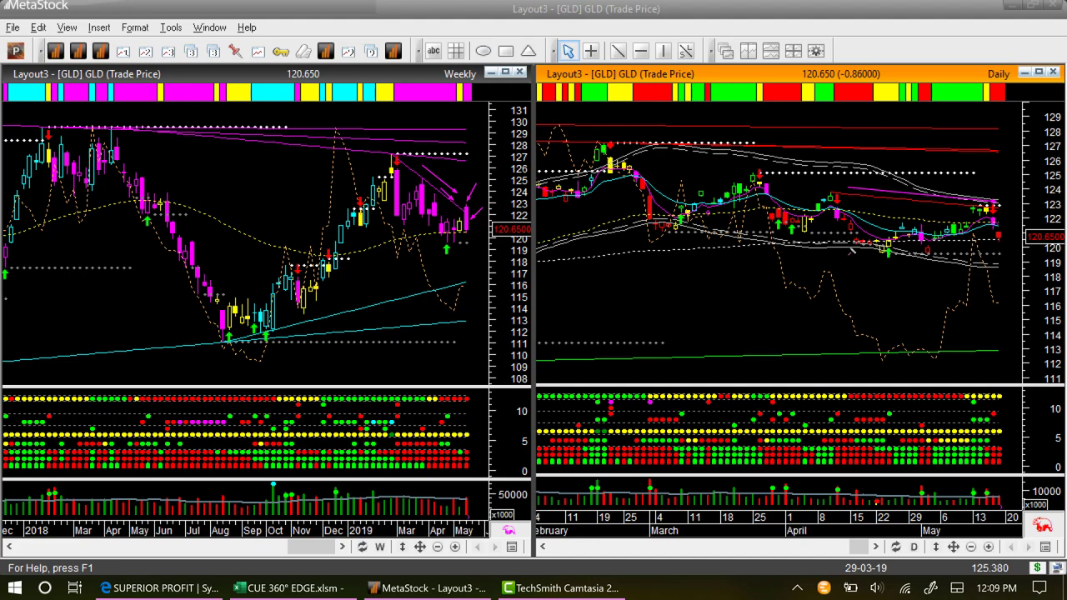
{"action": "left_click_drag", "start_coordinate": [852, 249], "coordinate": [1001, 259]}
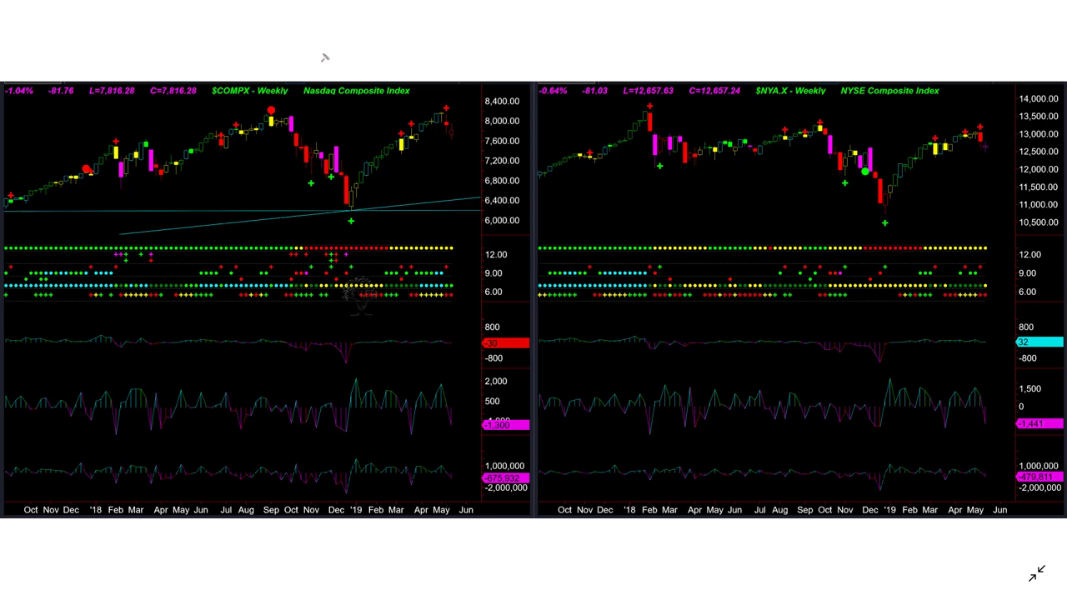
Point arrows at the Nasdaq and NYSE Composite weekly chart headings and the Nasdaq lower indicator panels, and clear the annotations
{"action": "left_click_drag", "start_coordinate": [323, 55], "coordinate": [338, 85]}
{"action": "left_click_drag", "start_coordinate": [903, 56], "coordinate": [885, 87]}
{"action": "left_click_drag", "start_coordinate": [826, 62], "coordinate": [813, 82]}
{"action": "left_click_drag", "start_coordinate": [32, 318], "coordinate": [35, 332]}
{"action": "left_click_drag", "start_coordinate": [24, 378], "coordinate": [48, 465]}
{"action": "key", "text": "Escape"}
Mark the latest decline on the Nasdaq and NYSE weekly charts with falling arrows, and point rising arrows at the last candles
{"action": "left_click", "coordinate": [460, 121]}
{"action": "left_click", "coordinate": [465, 130]}
{"action": "left_click_drag", "start_coordinate": [993, 127], "coordinate": [1001, 156]}
{"action": "left_click_drag", "start_coordinate": [430, 166], "coordinate": [448, 142]}
{"action": "left_click_drag", "start_coordinate": [973, 190], "coordinate": [986, 158]}
Draw rising arrows along both indexes' 2019 rallies and vertical arrows through the readings of their lower indicators
{"action": "left_click_drag", "start_coordinate": [904, 208], "coordinate": [897, 213]}
{"action": "left_click_drag", "start_coordinate": [935, 183], "coordinate": [963, 155]}
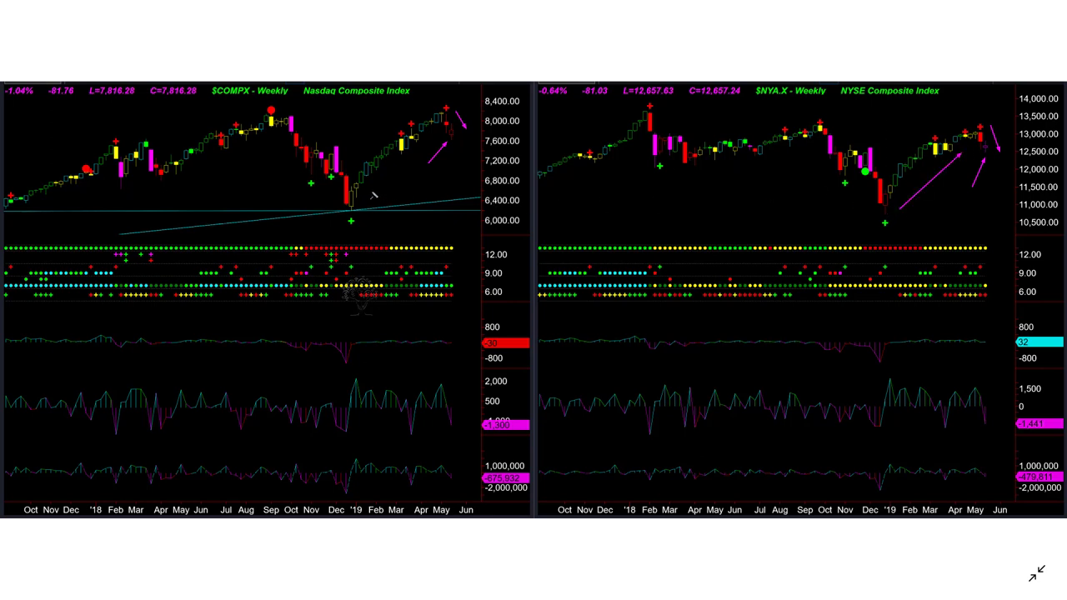
{"action": "left_click_drag", "start_coordinate": [373, 194], "coordinate": [442, 137]}
{"action": "left_click_drag", "start_coordinate": [501, 479], "coordinate": [503, 335]}
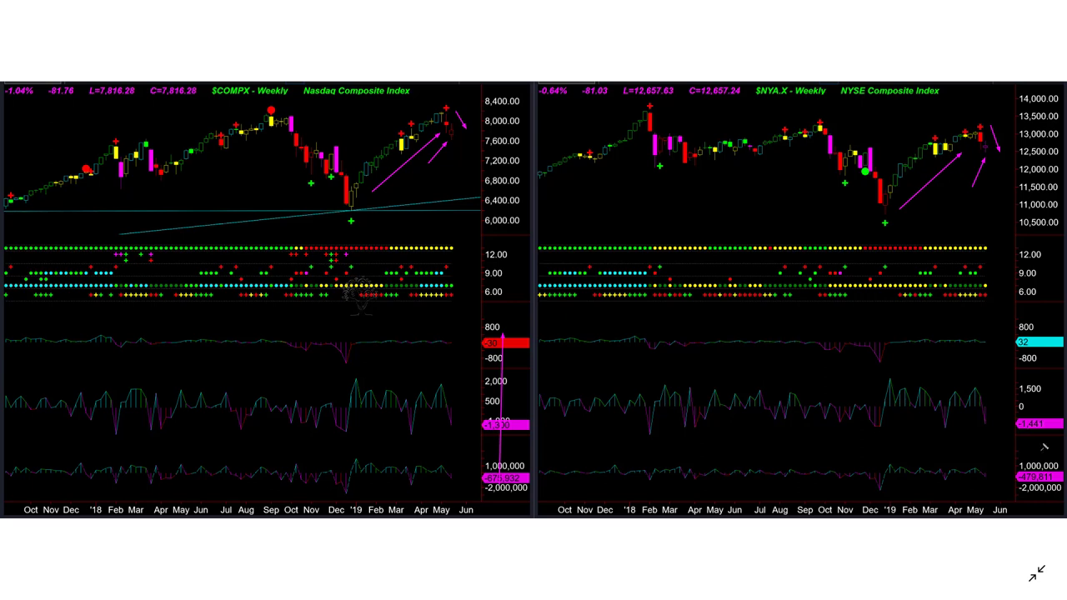
{"action": "left_click_drag", "start_coordinate": [1042, 490], "coordinate": [1044, 393]}
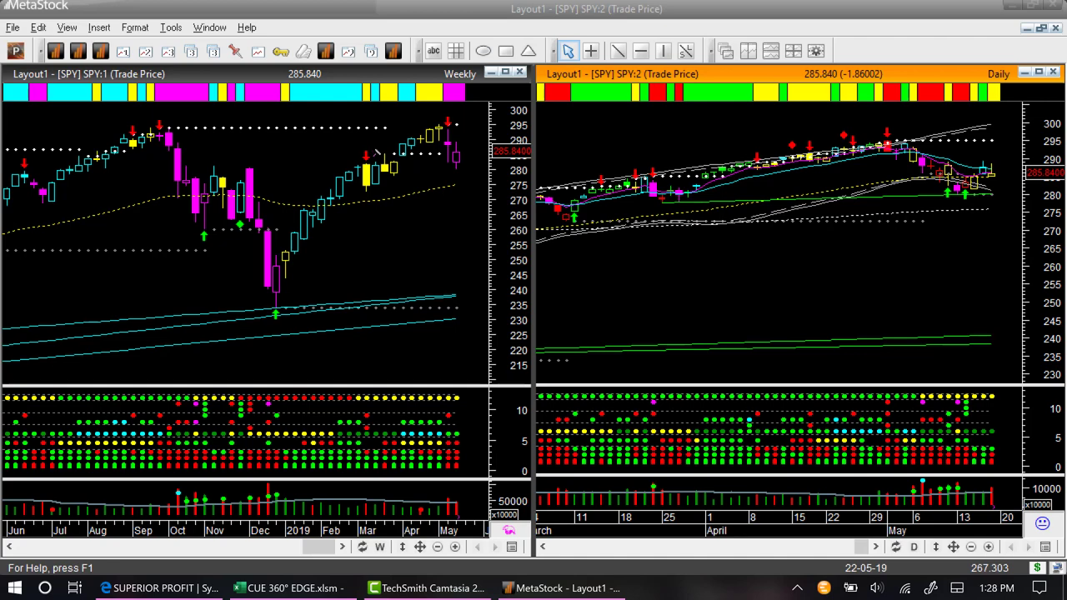
Draw arrows on the SPY weekly chart marking the 2019 rally, the prior-high resistance, the May decline and the support below the latest candles
{"action": "left_click_drag", "start_coordinate": [391, 146], "coordinate": [415, 130]}
{"action": "left_click", "coordinate": [457, 111]}
{"action": "left_click_drag", "start_coordinate": [472, 153], "coordinate": [476, 163]}
{"action": "left_click", "coordinate": [322, 241]}
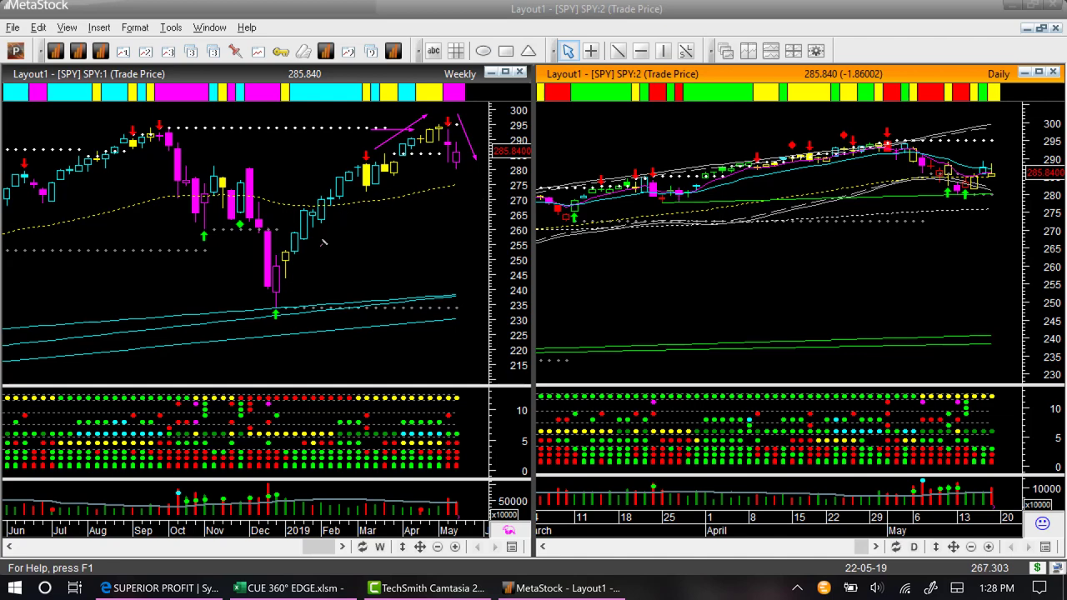
{"action": "left_click", "coordinate": [406, 171]}
{"action": "left_click_drag", "start_coordinate": [409, 223], "coordinate": [435, 166]}
{"action": "left_click_drag", "start_coordinate": [460, 225], "coordinate": [456, 180]}
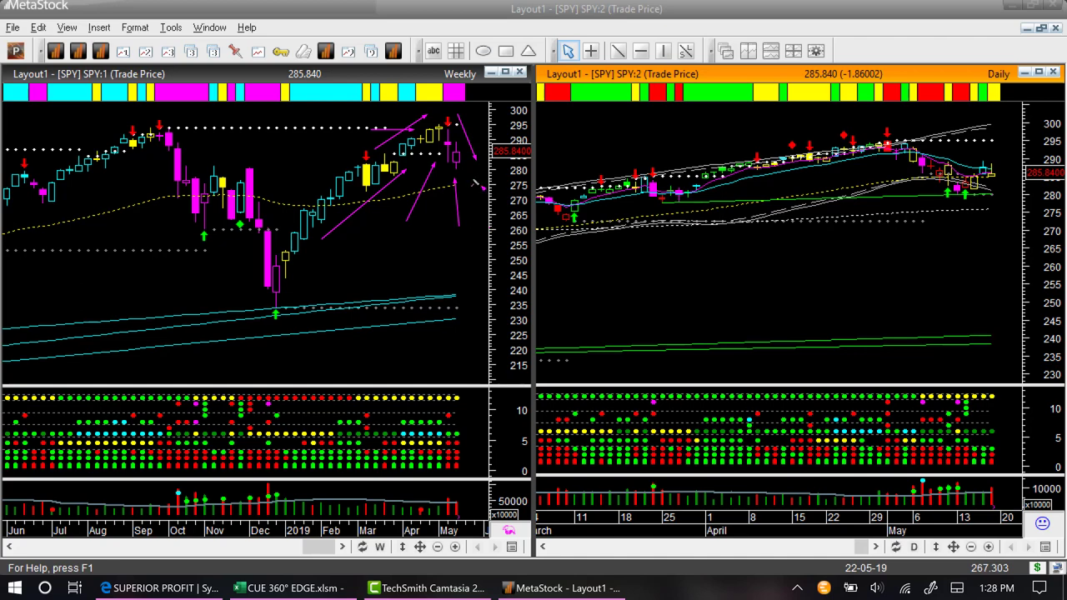
{"action": "left_click_drag", "start_coordinate": [482, 187], "coordinate": [463, 170]}
Draw arrows on the SPY daily chart tracing the early-May decline and the rebound to the latest candle
{"action": "left_click_drag", "start_coordinate": [898, 144], "coordinate": [957, 187]}
{"action": "mouse_move", "coordinate": [959, 185]}
{"action": "left_mouse_down"}
{"action": "mouse_move", "coordinate": [978, 158]}
{"action": "mouse_move", "coordinate": [998, 165]}
{"action": "left_mouse_up"}
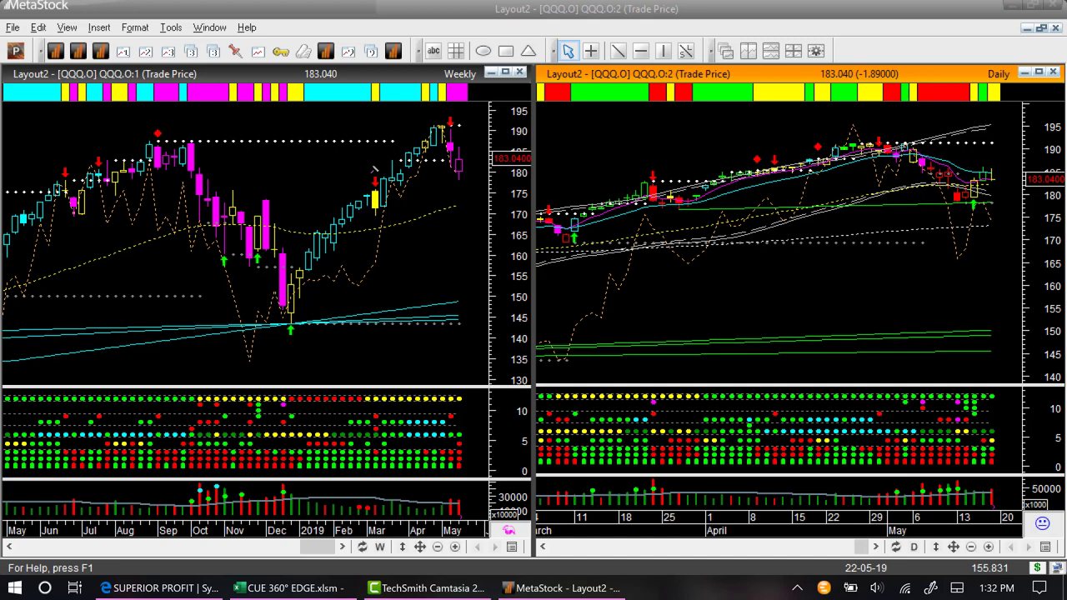
Draw arrows on the QQQ weekly chart marking the rally, the prior-high resistance, the May decline and the support under the latest candles
{"action": "left_click_drag", "start_coordinate": [420, 110], "coordinate": [480, 172]}
{"action": "left_click_drag", "start_coordinate": [306, 142], "coordinate": [412, 141]}
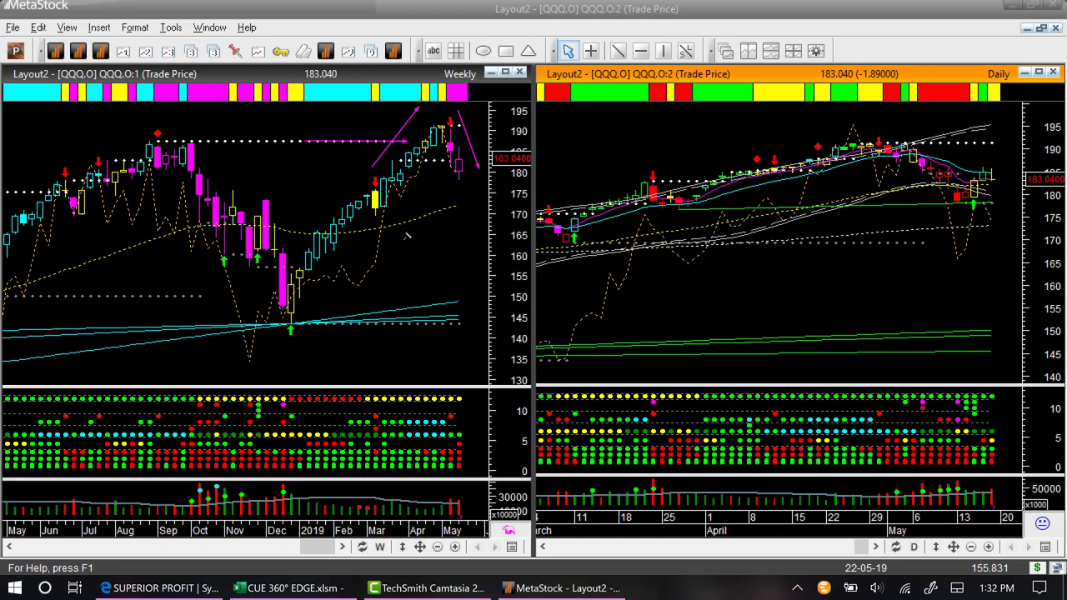
{"action": "left_click_drag", "start_coordinate": [422, 206], "coordinate": [443, 171]}
{"action": "left_click_drag", "start_coordinate": [472, 219], "coordinate": [464, 187]}
Draw arrows on the QQQ daily chart marking the mid-May rebound, the latest downturn and the support level below
{"action": "left_click", "coordinate": [960, 198]}
{"action": "left_click", "coordinate": [986, 161]}
{"action": "left_click_drag", "start_coordinate": [997, 160], "coordinate": [1003, 178]}
{"action": "left_click_drag", "start_coordinate": [942, 211], "coordinate": [1013, 211]}
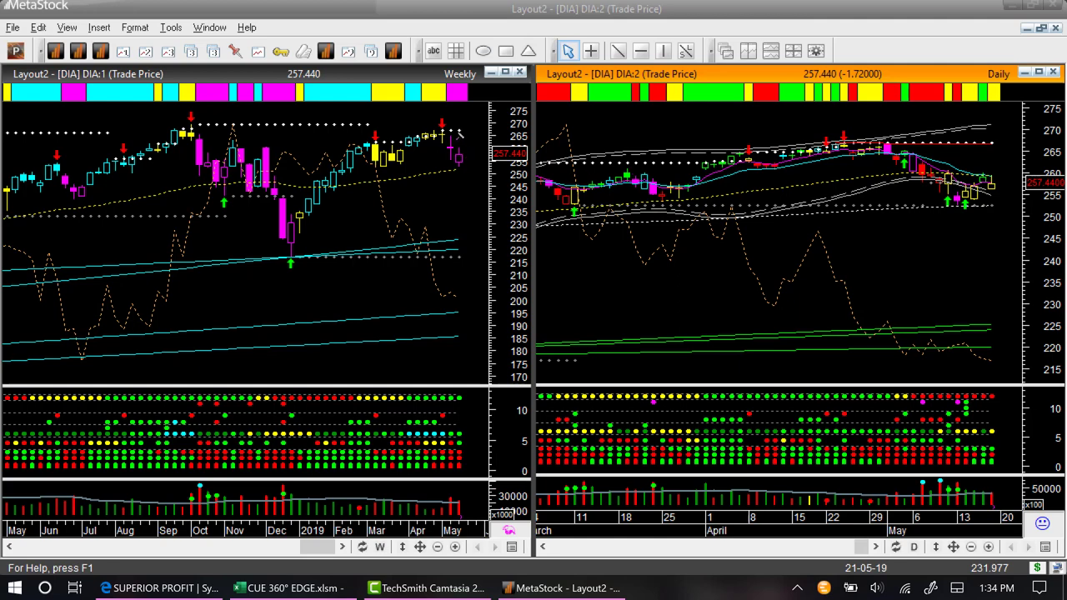
Draw arrows on the DIA charts marking the weekly decline and latest candle, the daily decline, and a further drop toward support
{"action": "left_click_drag", "start_coordinate": [451, 118], "coordinate": [470, 160]}
{"action": "left_click_drag", "start_coordinate": [465, 202], "coordinate": [459, 173]}
{"action": "mouse_move", "coordinate": [885, 148]}
{"action": "left_mouse_down"}
{"action": "mouse_move", "coordinate": [959, 200]}
{"action": "mouse_move", "coordinate": [977, 162]}
{"action": "mouse_move", "coordinate": [998, 185]}
{"action": "left_mouse_up"}
{"action": "left_click_drag", "start_coordinate": [1004, 193], "coordinate": [1006, 212]}
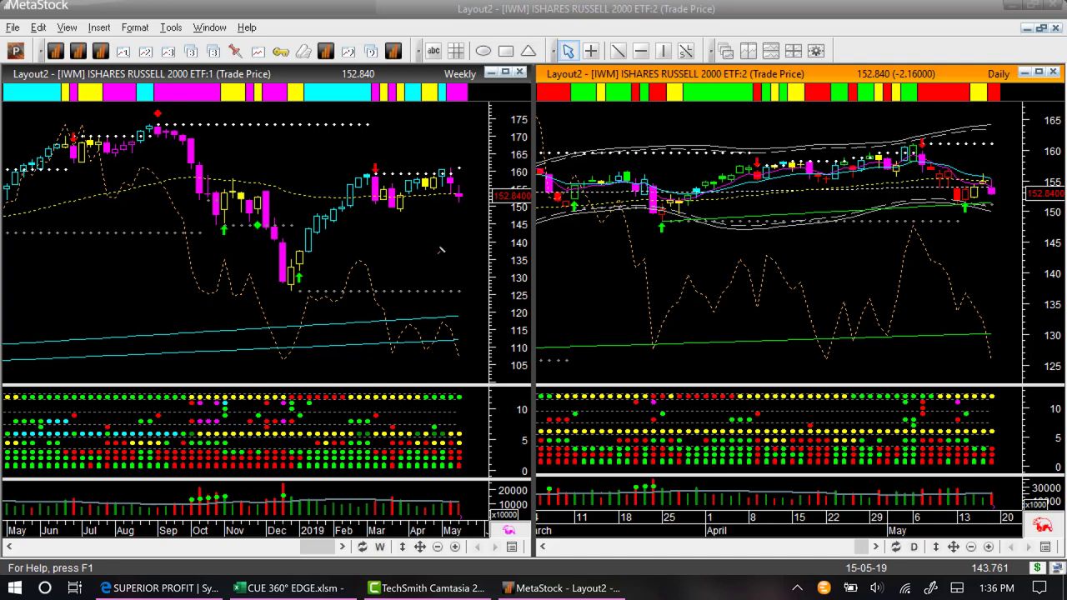
Draw arrows on the IWM charts at the weekly May candles, along the daily decline, at the latest candle and along the daily support
{"action": "left_click_drag", "start_coordinate": [441, 248], "coordinate": [457, 215]}
{"action": "mouse_move", "coordinate": [926, 165]}
{"action": "left_mouse_down"}
{"action": "mouse_move", "coordinate": [959, 200]}
{"action": "mouse_move", "coordinate": [985, 173]}
{"action": "mouse_move", "coordinate": [1008, 200]}
{"action": "left_mouse_up"}
{"action": "left_click_drag", "start_coordinate": [1019, 156], "coordinate": [997, 177]}
{"action": "left_click_drag", "start_coordinate": [921, 210], "coordinate": [1014, 209]}
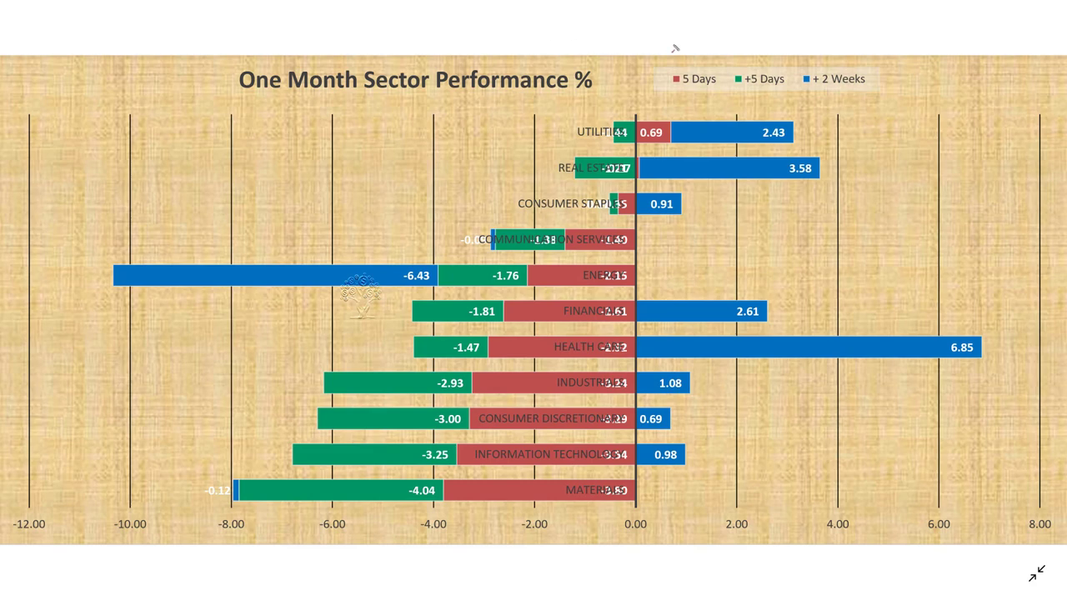
Turn on the pen and point arrows at the 5 Days, +5 Days and + 2 Weeks legend entries of the sector performance chart
{"action": "key", "text": "ctrl+p"}
{"action": "left_click_drag", "start_coordinate": [673, 45], "coordinate": [685, 66]}
{"action": "left_click_drag", "start_coordinate": [754, 38], "coordinate": [754, 69]}
{"action": "left_click_drag", "start_coordinate": [820, 42], "coordinate": [828, 66]}
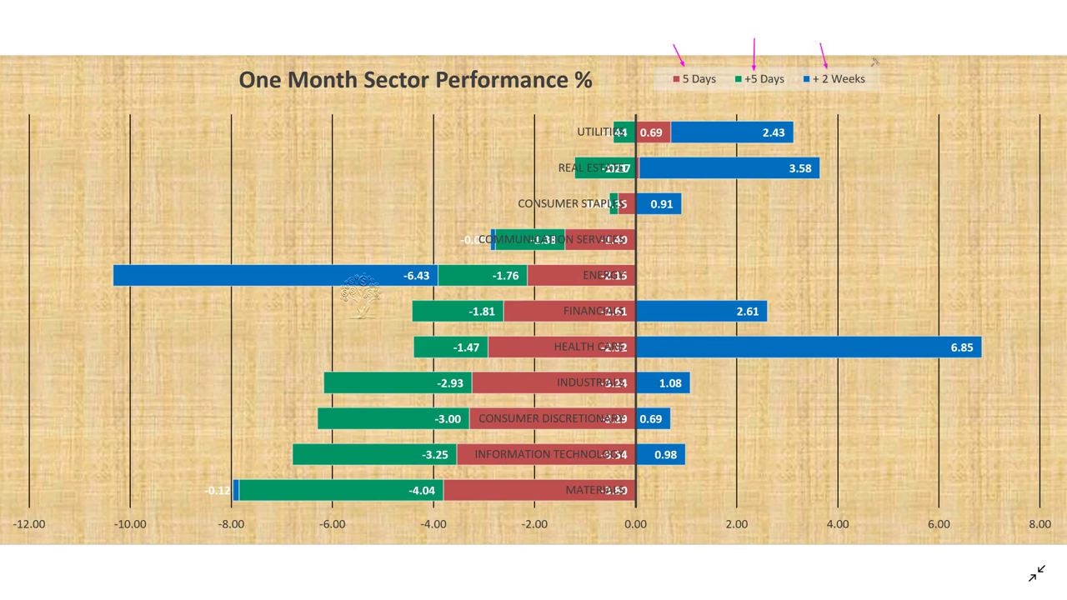
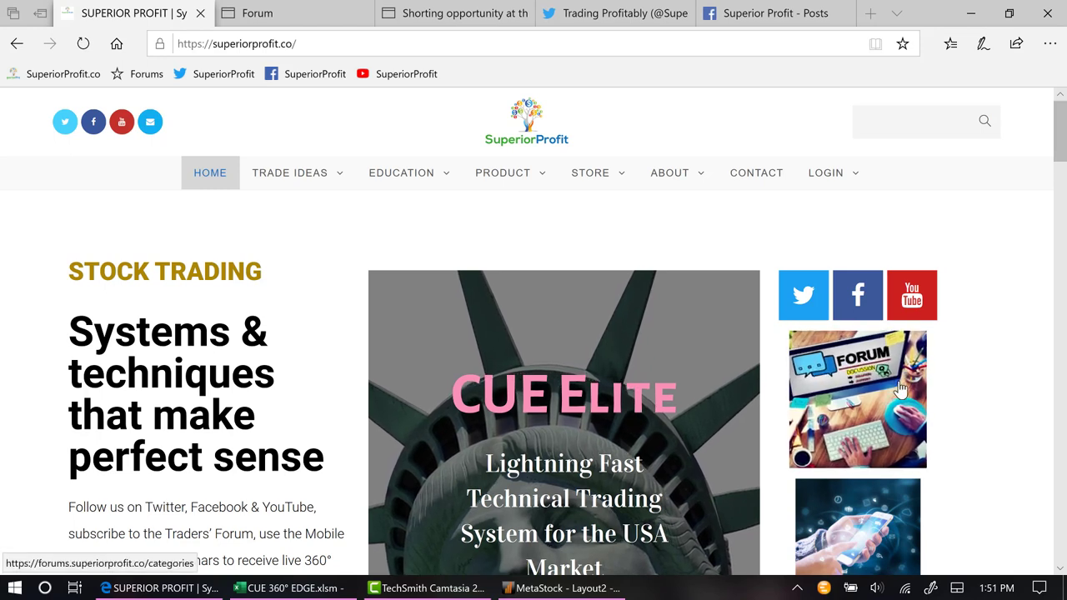
Go from the SuperiorProfit forum to the "Shorting opportunity at the top in the broadcasting industry" post and read its SSP analysis
{"action": "mouse_move", "coordinate": [269, 171]}
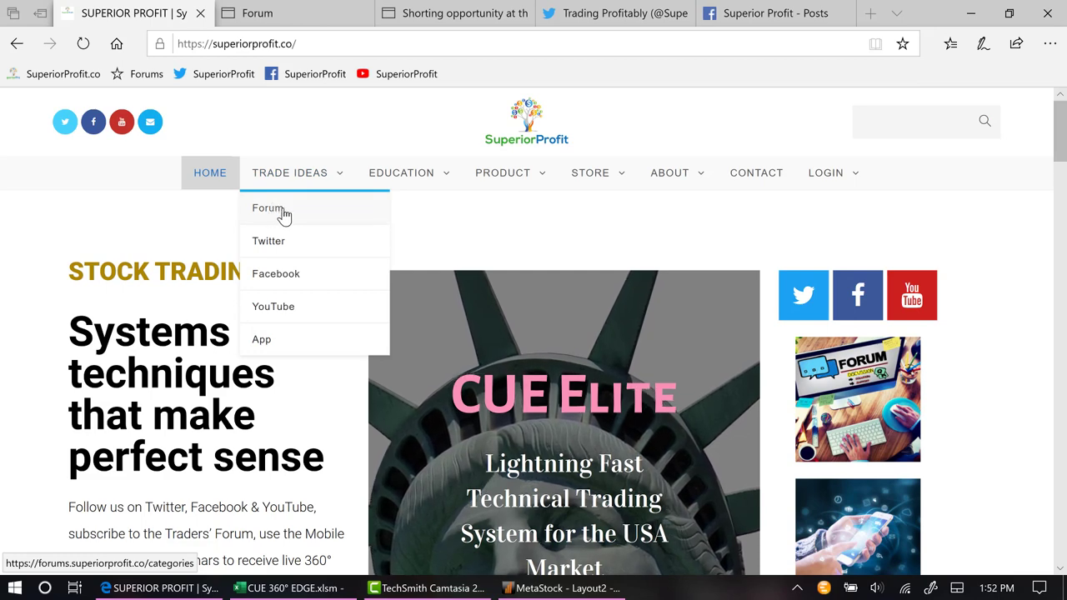
{"action": "left_click", "coordinate": [300, 23]}
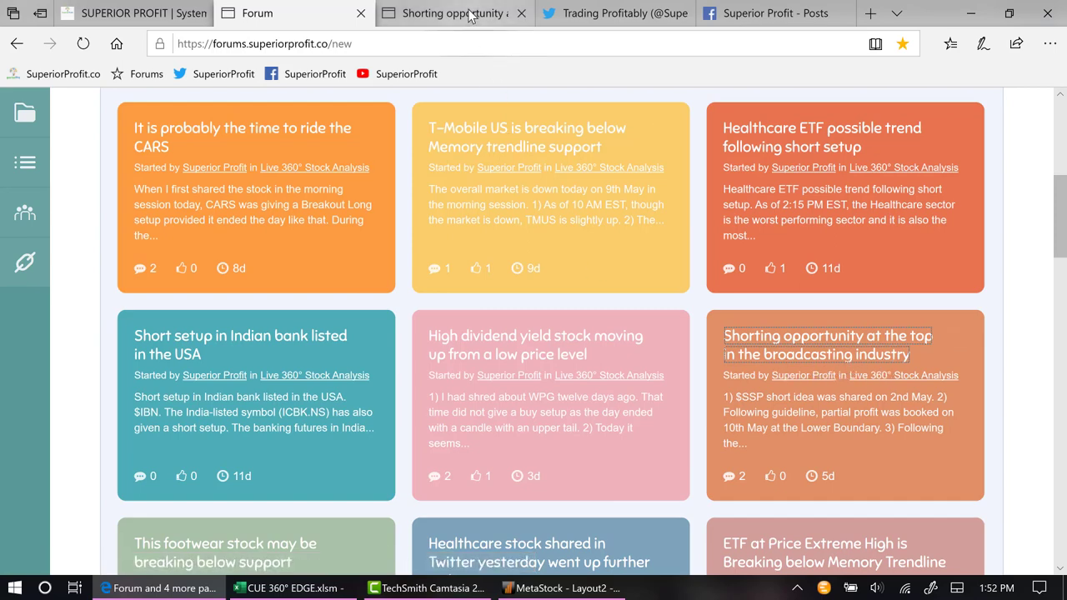
{"action": "left_click", "coordinate": [453, 15]}
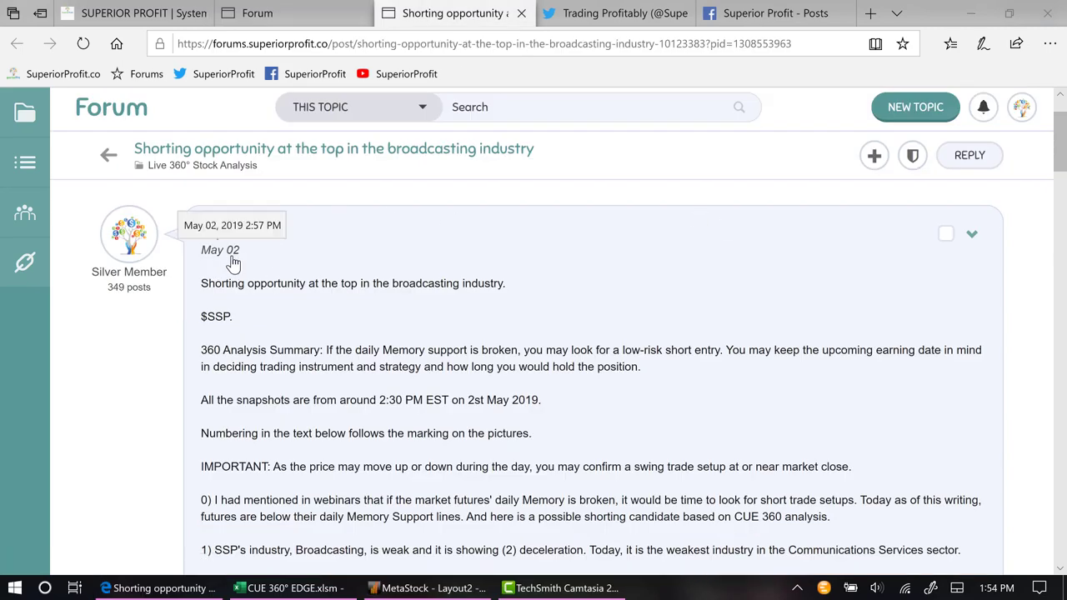
{"action": "mouse_move", "coordinate": [234, 259]}
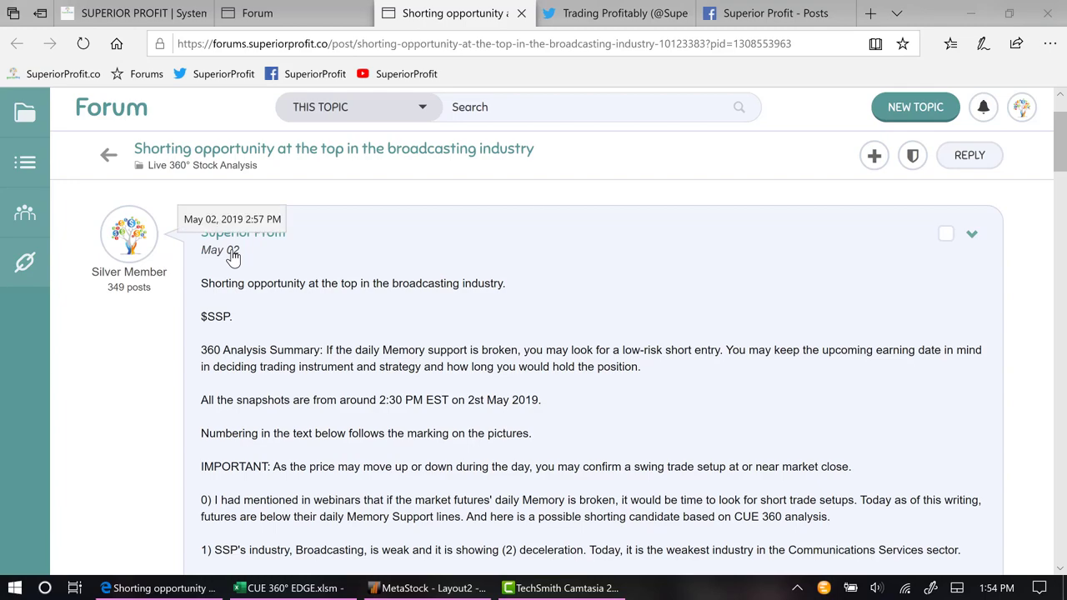
{"action": "scroll", "coordinate": [425, 316], "scroll_direction": "down", "scroll_amount": 5}
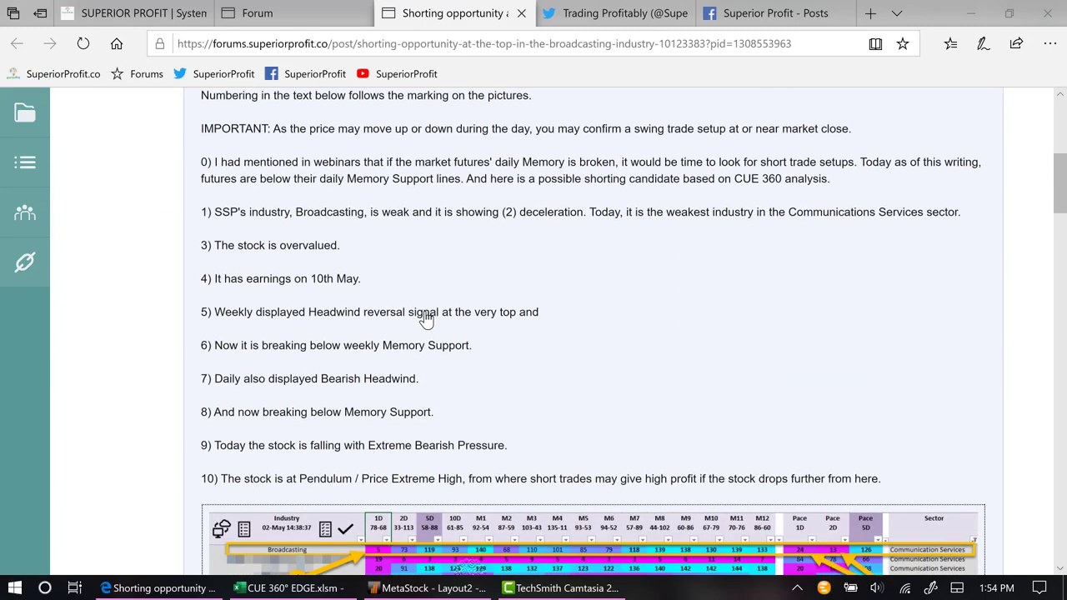
{"action": "scroll", "coordinate": [434, 315], "scroll_direction": "down", "scroll_amount": 3}
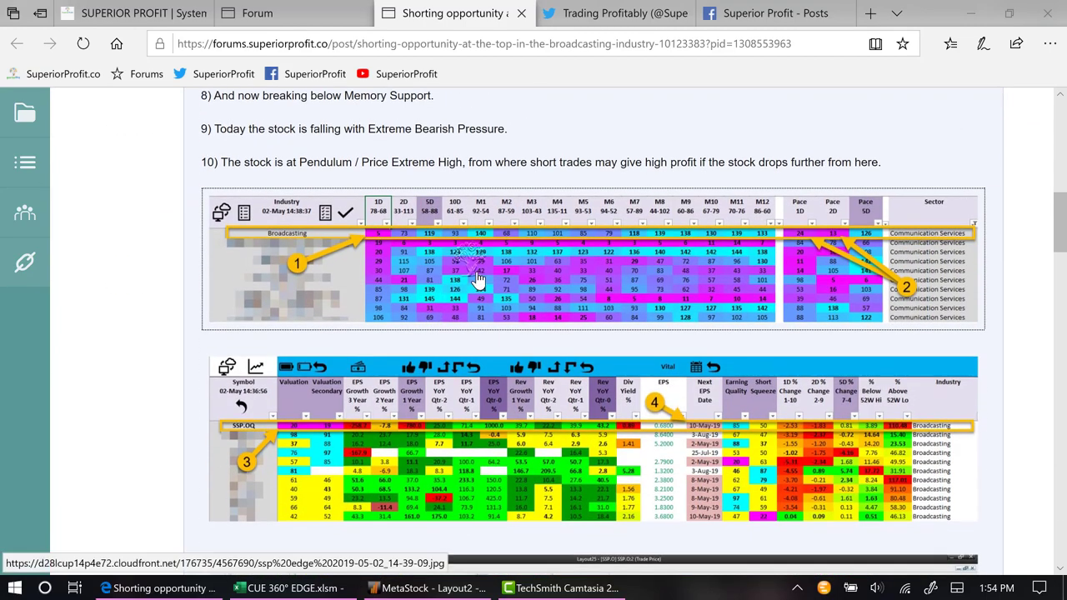
View the post's three enlarged snapshots in turn, covering the industry table, the SSP fundamentals and the SSP charts, and close the viewer
{"action": "left_click", "coordinate": [479, 280]}
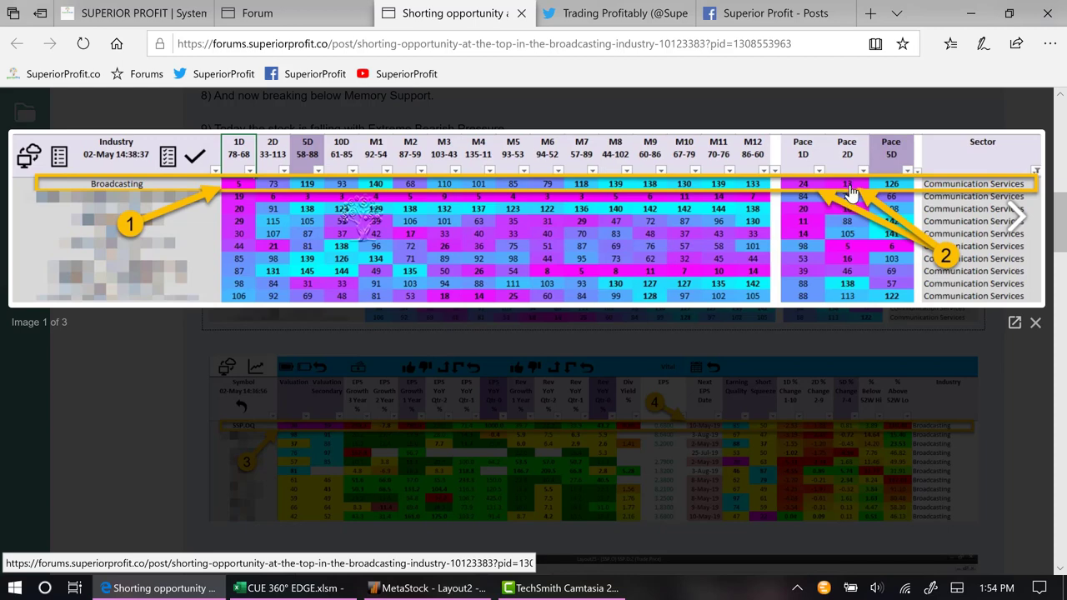
{"action": "left_click", "coordinate": [1017, 218]}
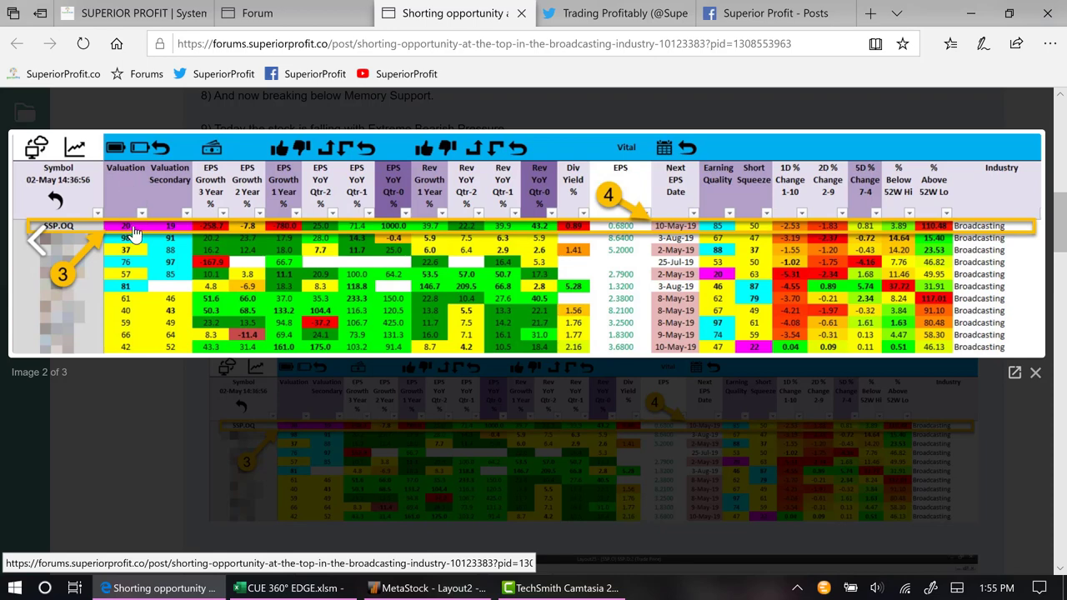
{"action": "left_click", "coordinate": [1012, 247]}
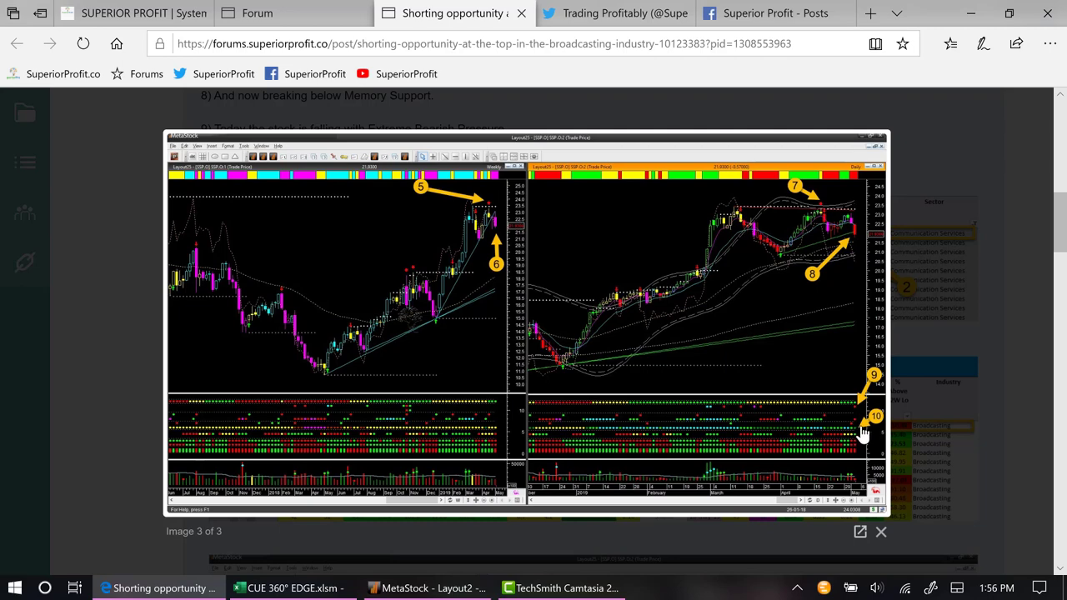
{"action": "left_click", "coordinate": [1005, 411]}
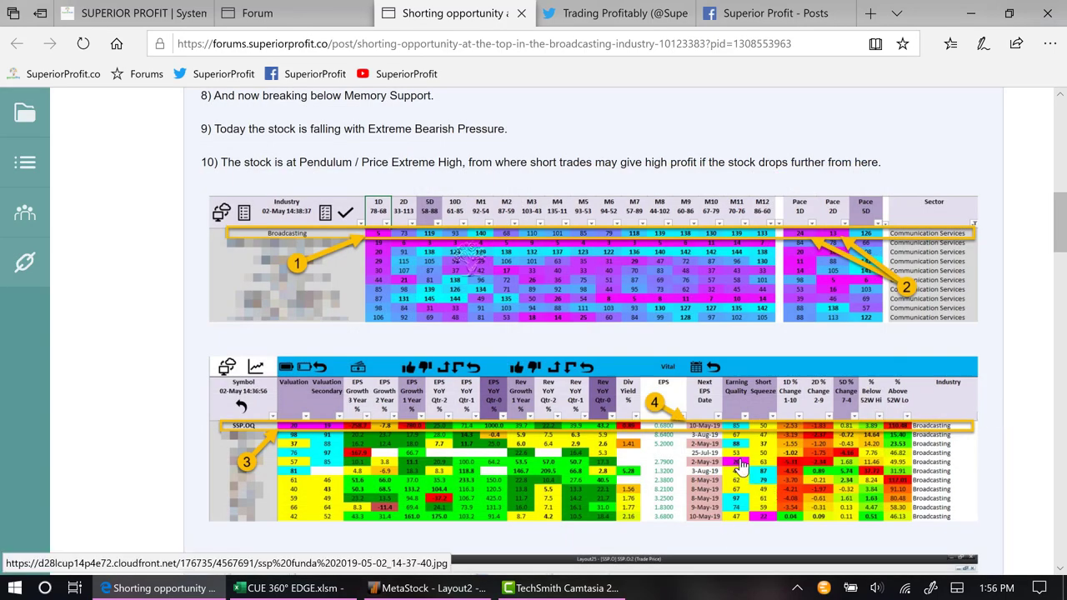
Switch to MetaStock and draw arrows on the SSP daily chart marking late-April resistance, the May breakdown and the rising trendline after the plunge
{"action": "left_click", "coordinate": [429, 588]}
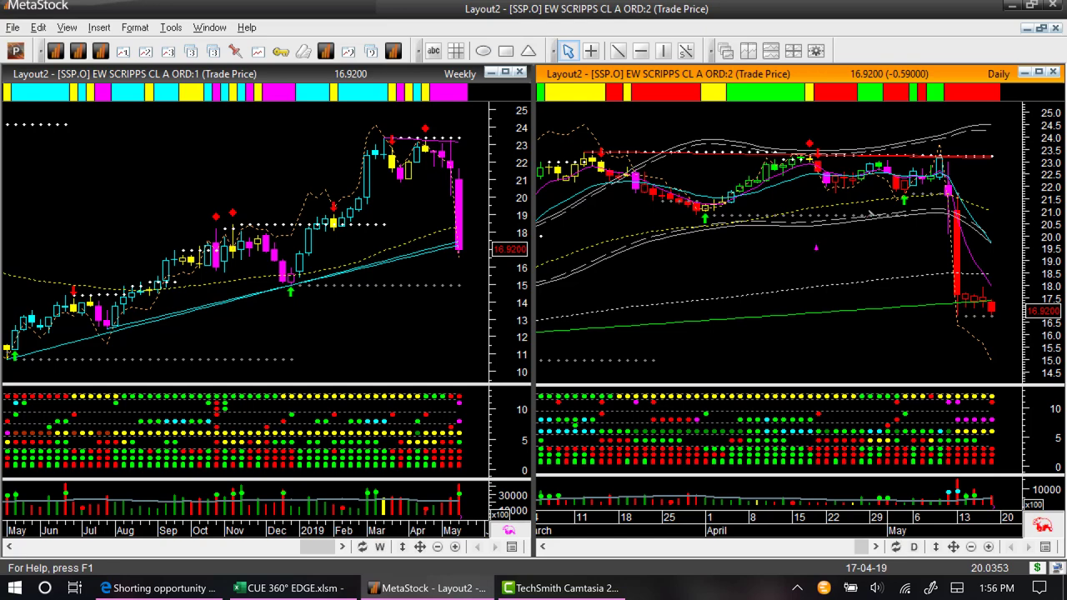
{"action": "left_click_drag", "start_coordinate": [886, 205], "coordinate": [891, 194]}
{"action": "left_click_drag", "start_coordinate": [870, 151], "coordinate": [913, 150]}
{"action": "left_click", "coordinate": [890, 269]}
{"action": "left_click", "coordinate": [944, 220]}
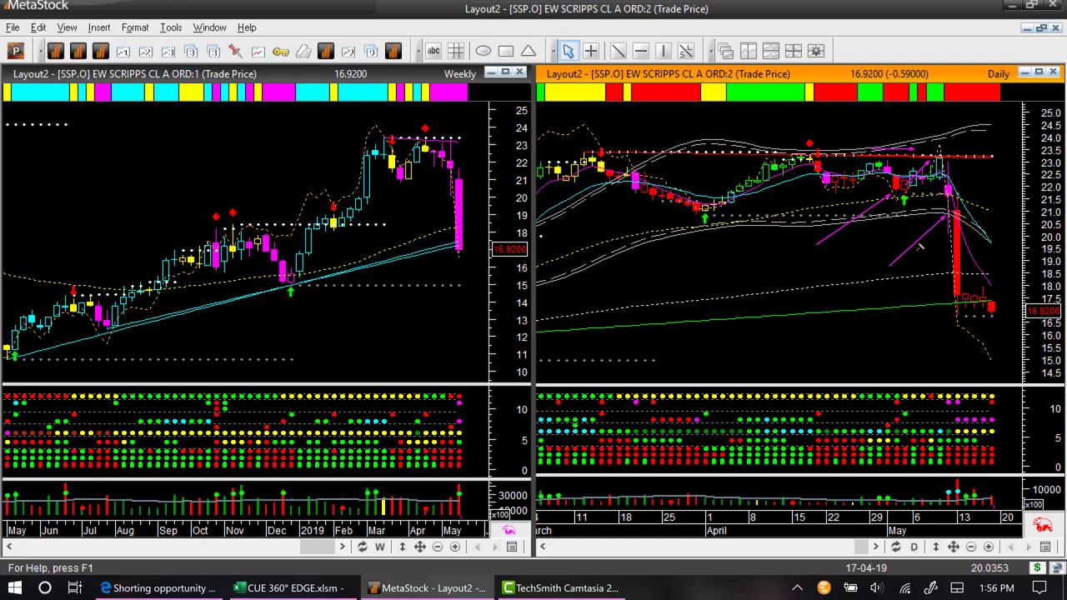
{"action": "left_click_drag", "start_coordinate": [902, 241], "coordinate": [938, 218]}
{"action": "left_click_drag", "start_coordinate": [900, 337], "coordinate": [950, 311]}
{"action": "left_click_drag", "start_coordinate": [910, 317], "coordinate": [917, 315]}
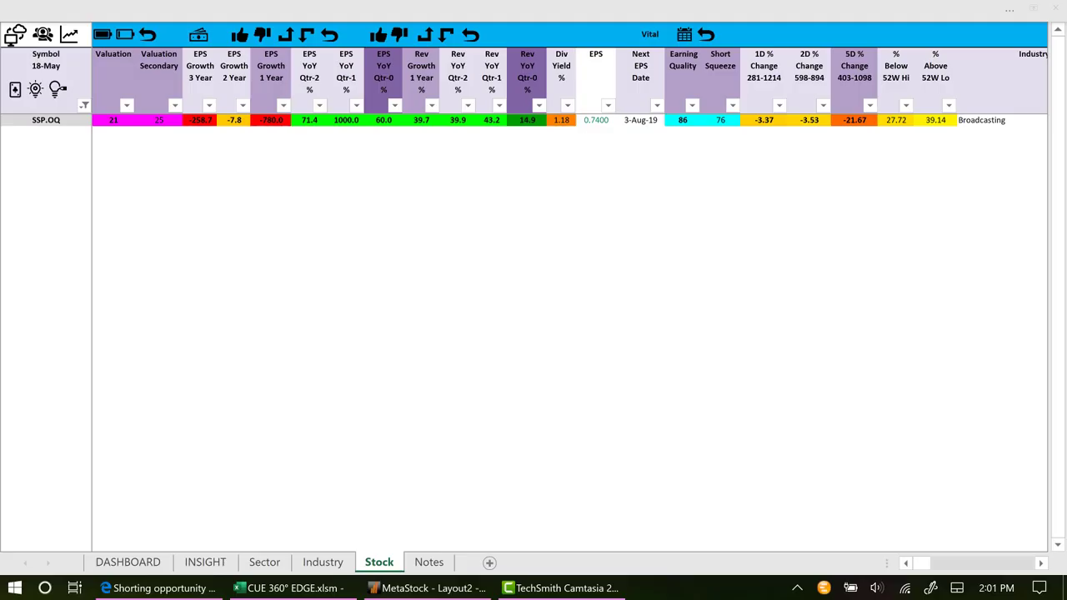
Highlight the SSP.OQ symbol and its Valuation heading and value on the Stock sheet
{"action": "left_click", "coordinate": [36, 123]}
{"action": "left_click", "coordinate": [37, 122]}
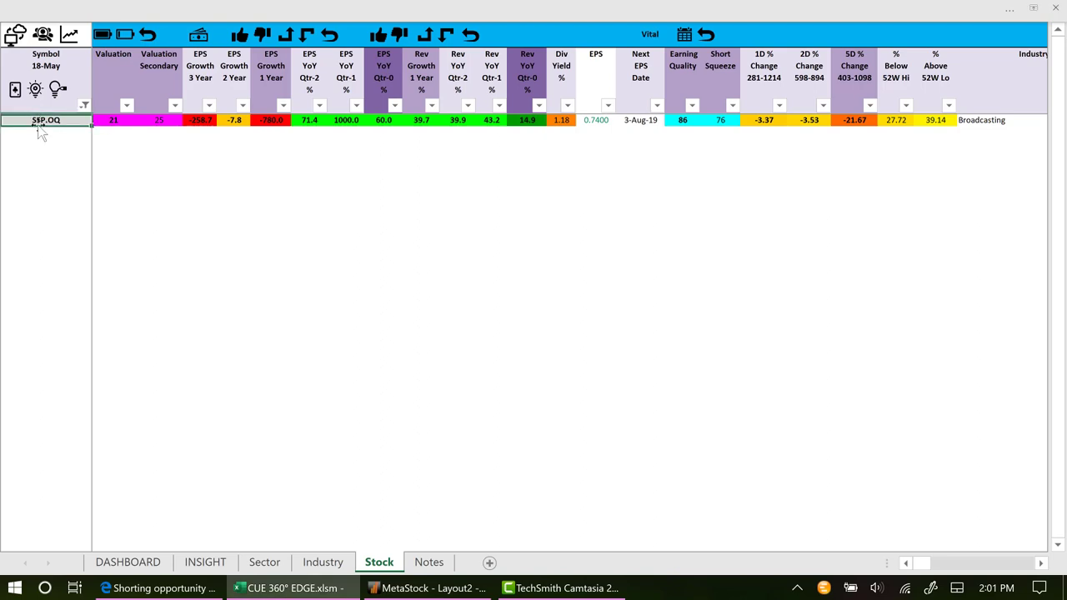
{"action": "left_click", "coordinate": [108, 120]}
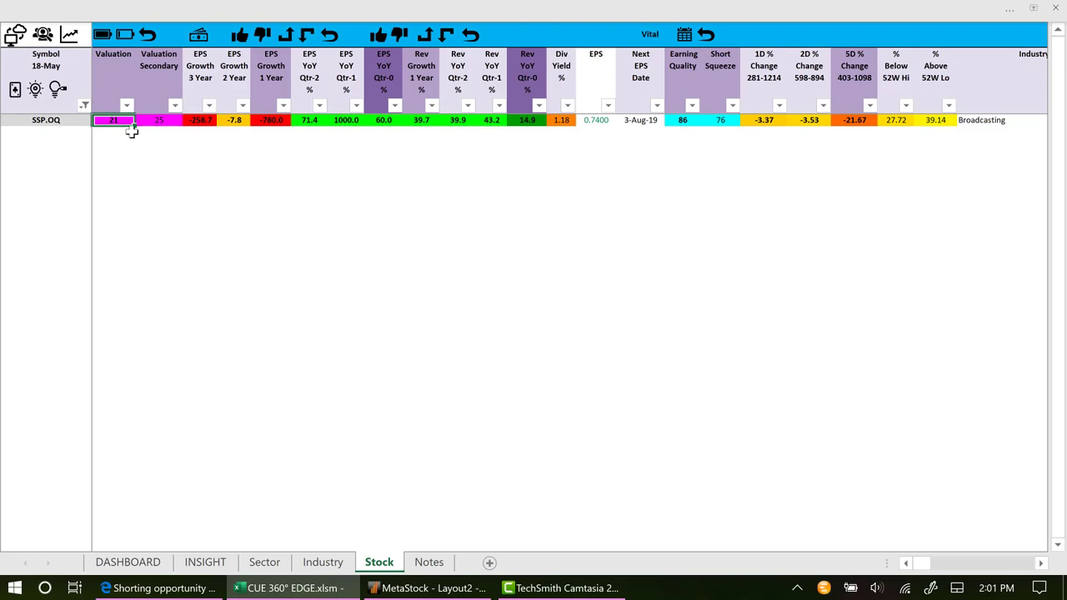
{"action": "left_click", "coordinate": [109, 93]}
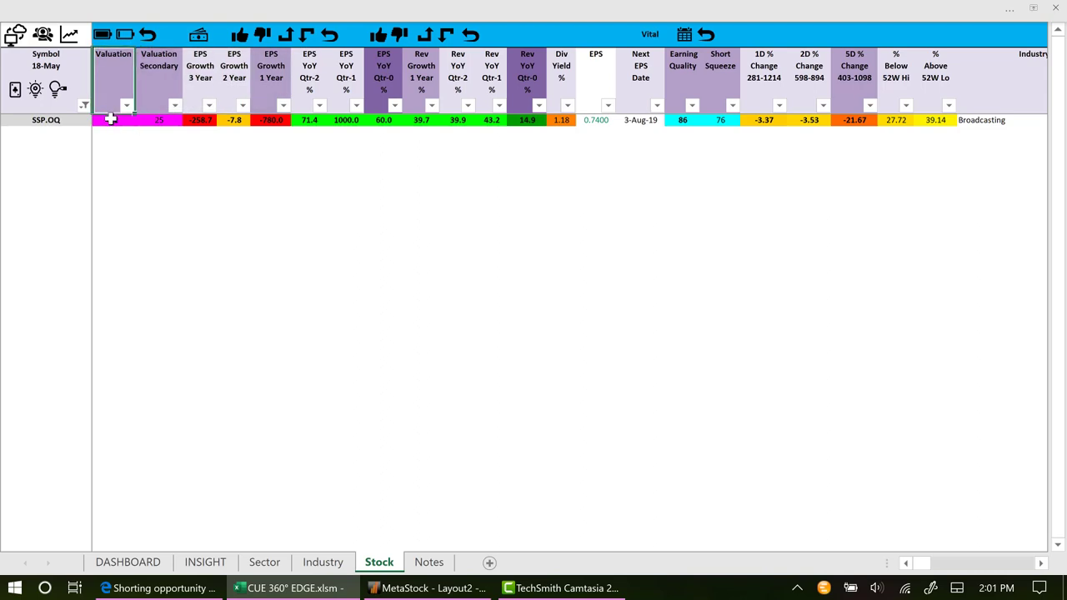
{"action": "left_click", "coordinate": [111, 120]}
{"action": "type", "text": "21"}
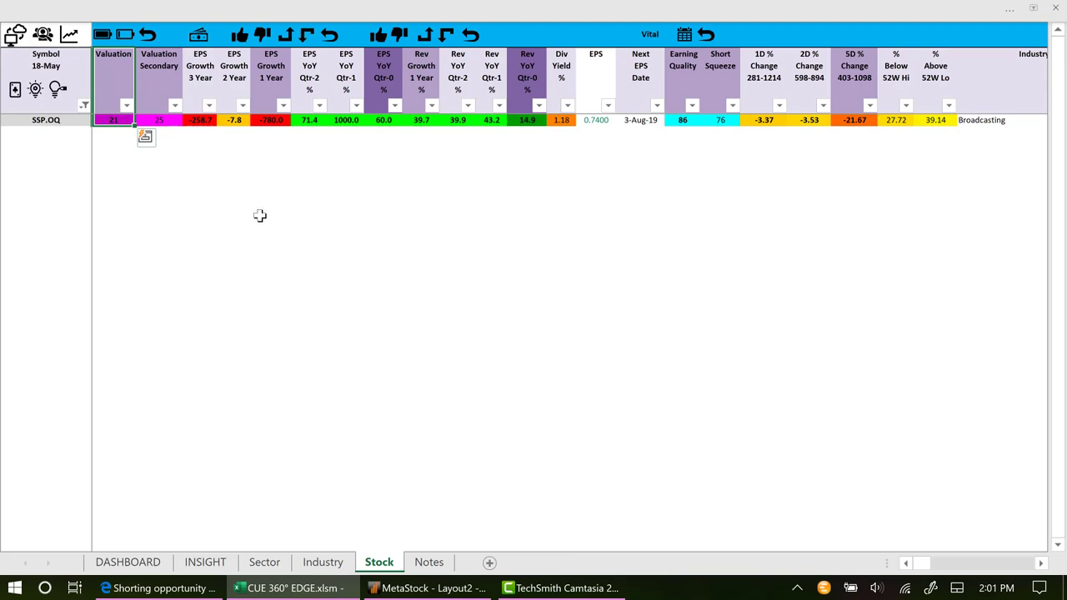
{"action": "key", "text": "Escape"}
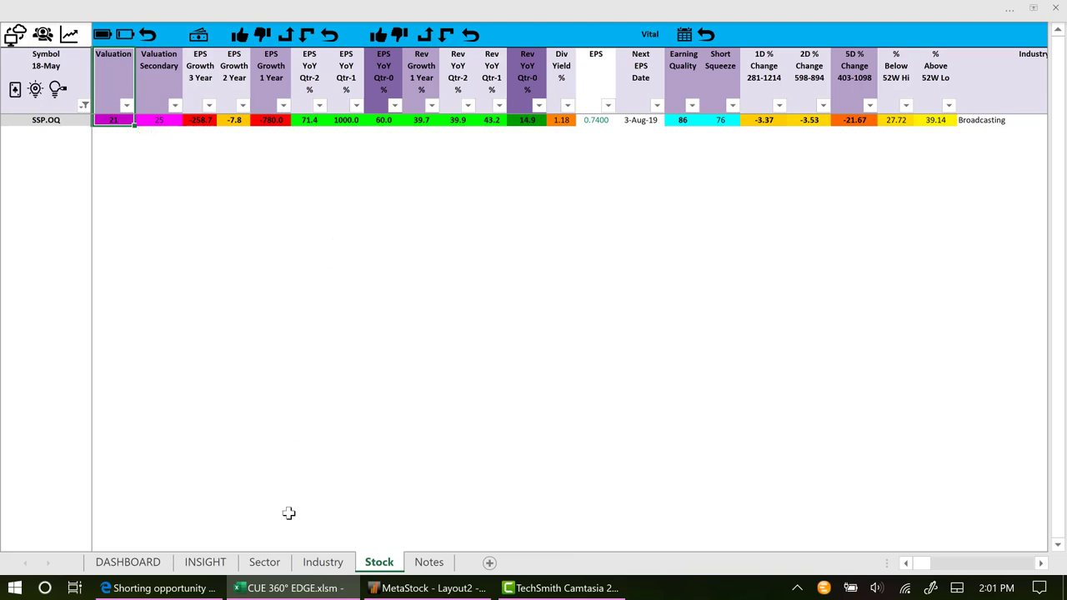
Go to the Industry sheet and highlight the Broadcasting row, its 5D heading and value, and its Pace heading and value
{"action": "left_click", "coordinate": [322, 562]}
{"action": "left_click", "coordinate": [143, 105]}
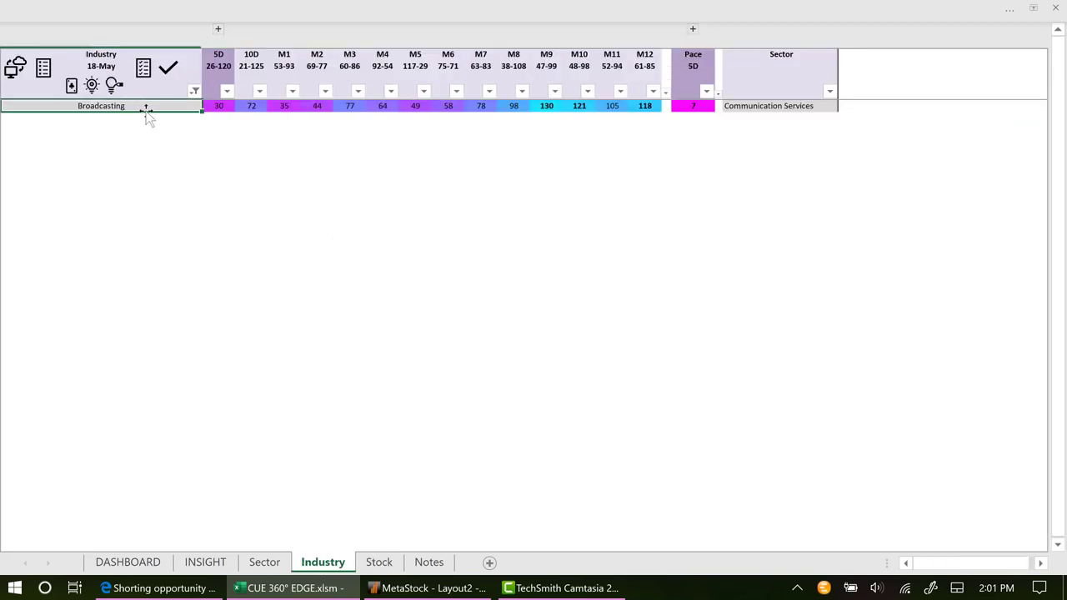
{"action": "key", "text": "ctrl+a"}
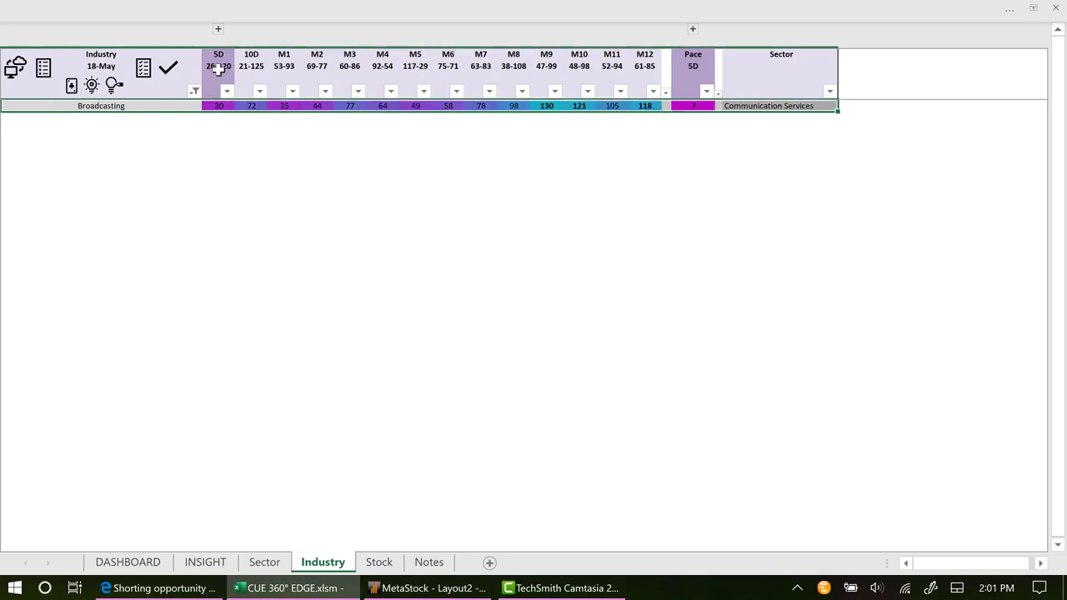
{"action": "left_click_drag", "start_coordinate": [222, 67], "coordinate": [217, 101]}
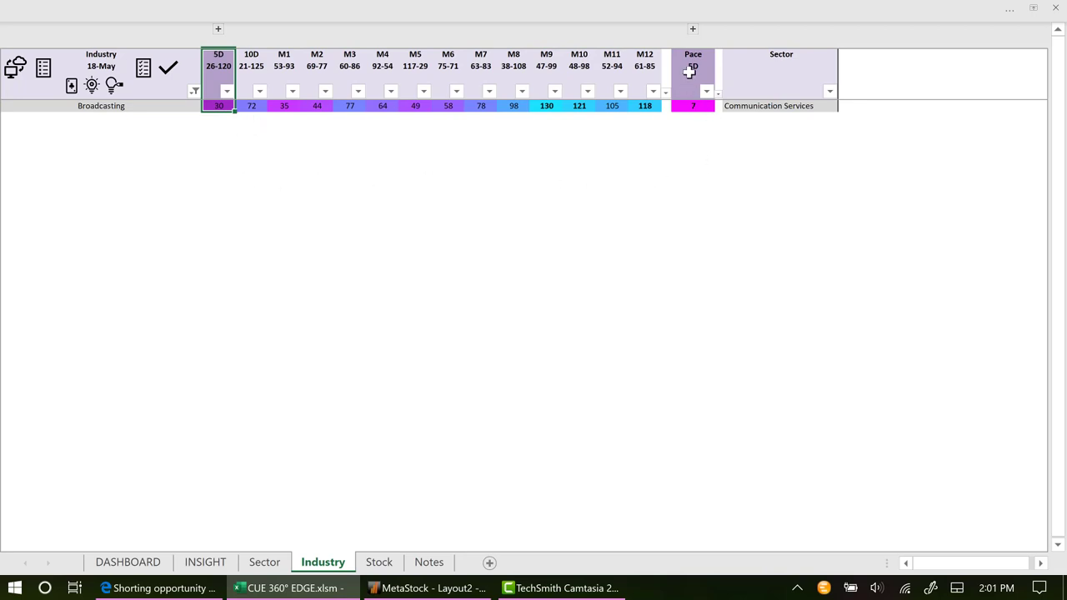
{"action": "left_click_drag", "start_coordinate": [690, 66], "coordinate": [687, 119]}
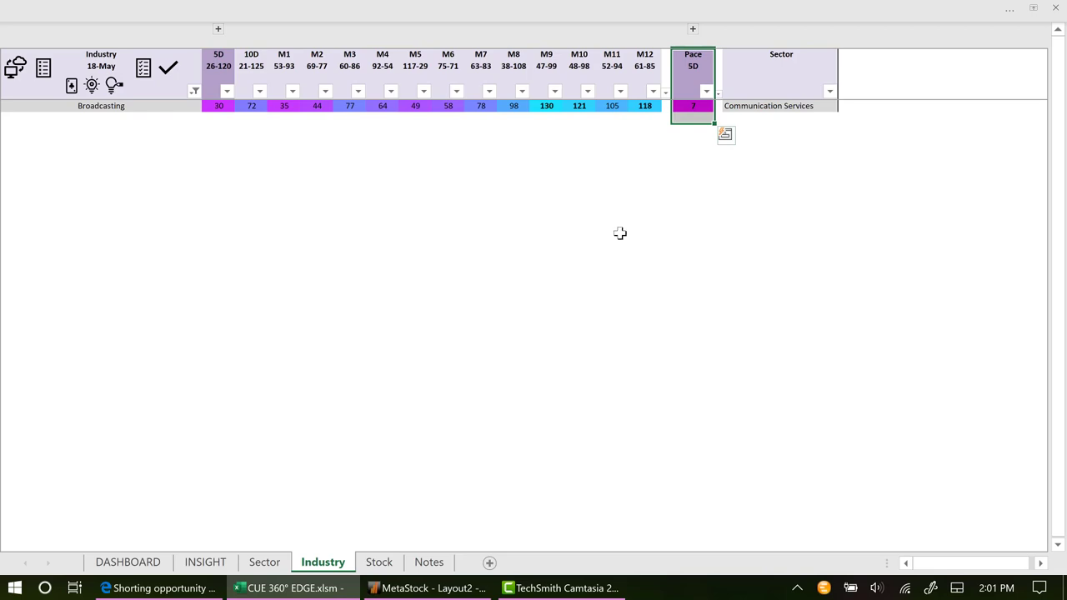
{"action": "left_click", "coordinate": [212, 138]}
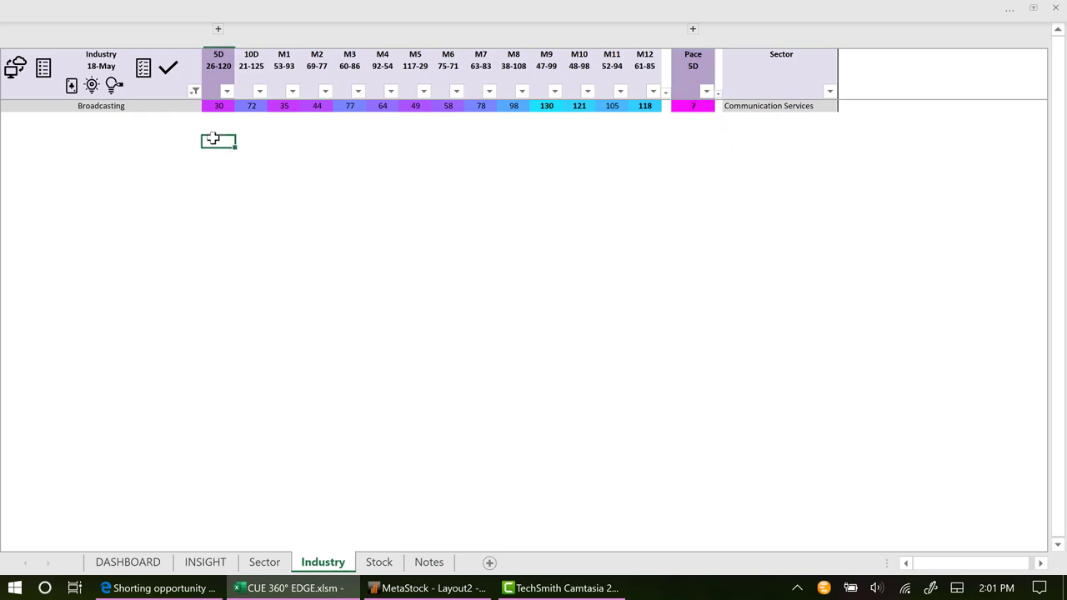
Highlight Broadcasting and its rank values from M6 back to 5D on the Industry sheet
{"action": "left_click", "coordinate": [134, 106]}
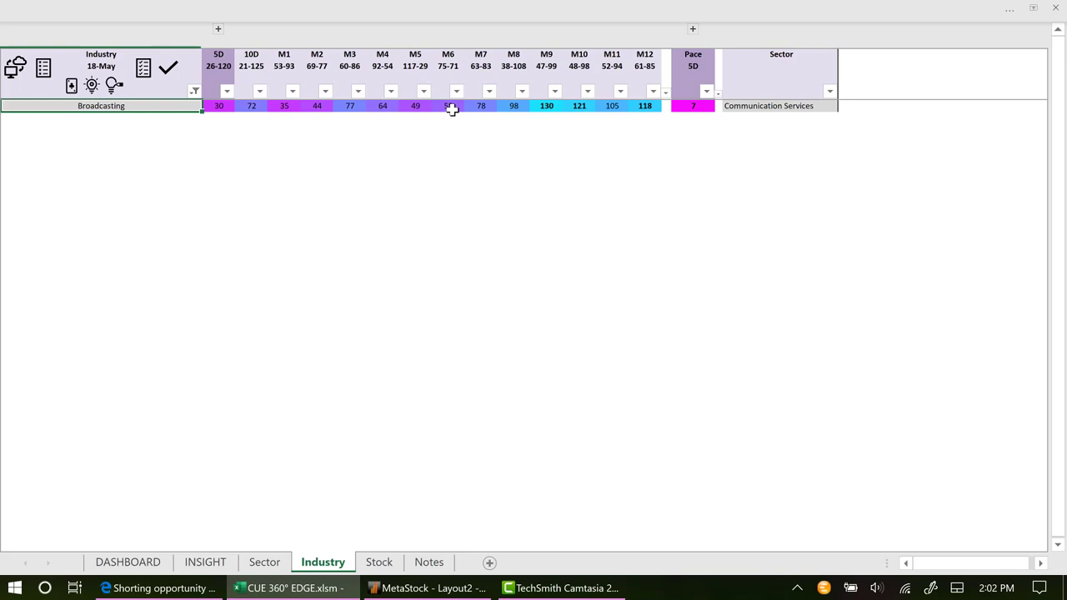
{"action": "left_click_drag", "start_coordinate": [450, 108], "coordinate": [230, 106]}
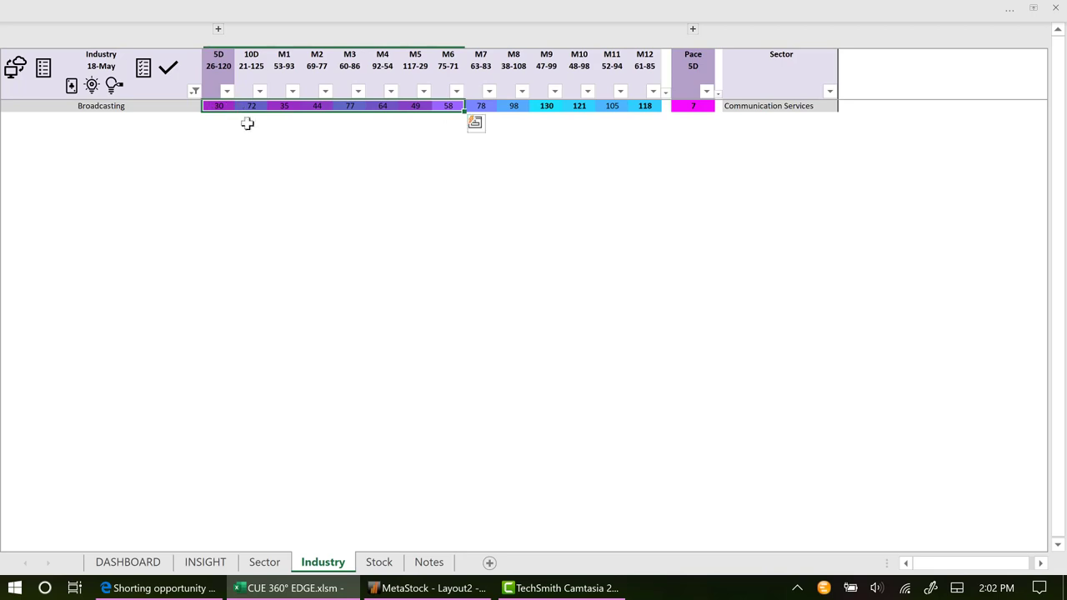
{"action": "left_click", "coordinate": [159, 105]}
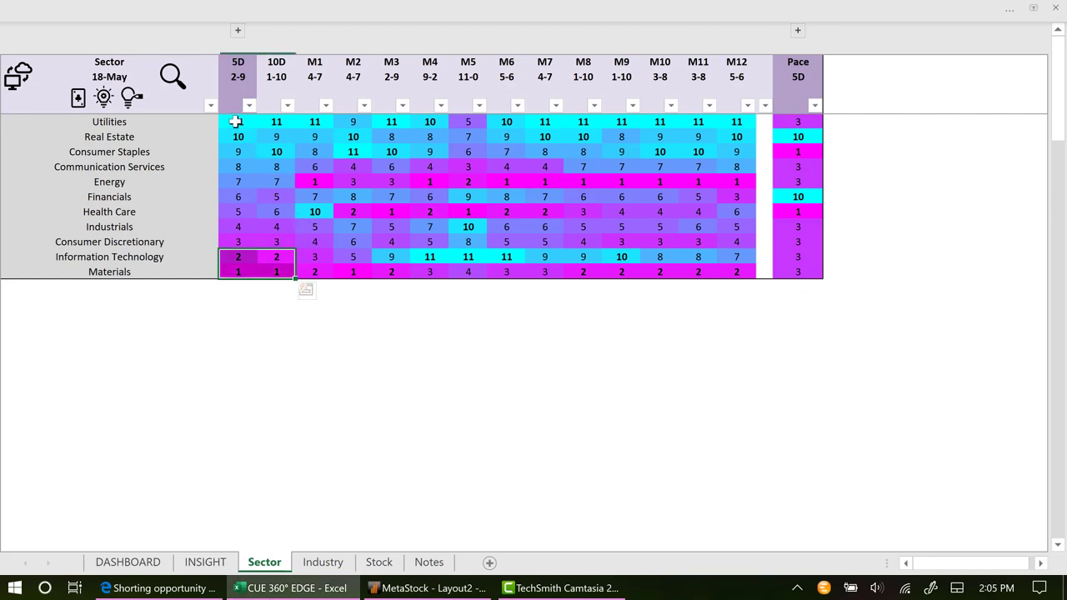
Compare the strongest and weakest sectors in the 5D column by highlighting Utilities and Real Estate, and Consumer Discretionary through Materials
{"action": "left_click_drag", "start_coordinate": [236, 122], "coordinate": [238, 135]}
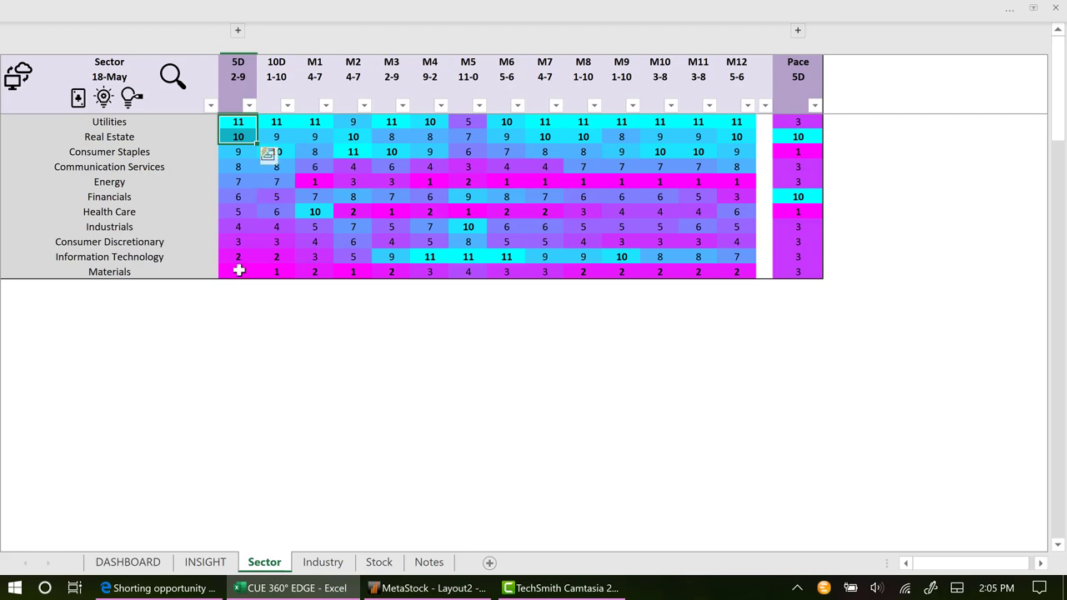
{"action": "left_click_drag", "start_coordinate": [234, 253], "coordinate": [233, 266]}
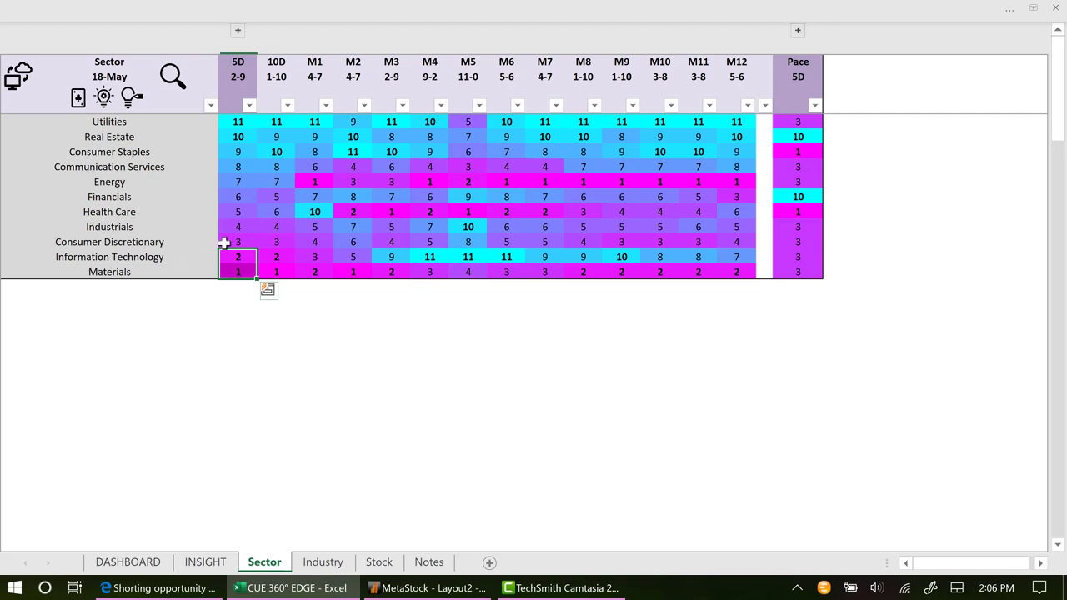
{"action": "left_click", "coordinate": [238, 125]}
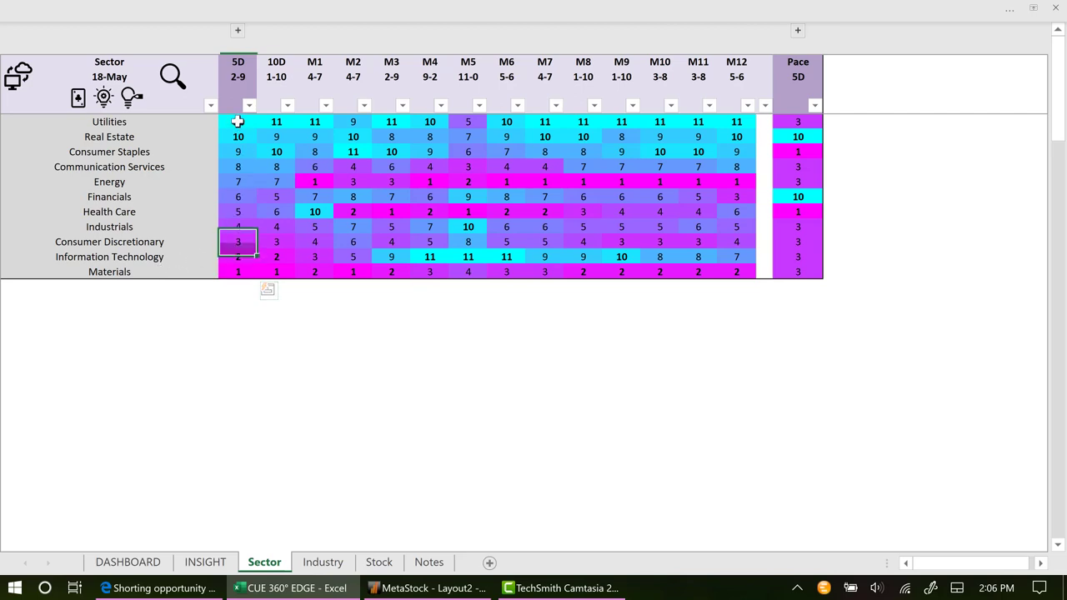
{"action": "left_click_drag", "start_coordinate": [237, 131], "coordinate": [238, 140]}
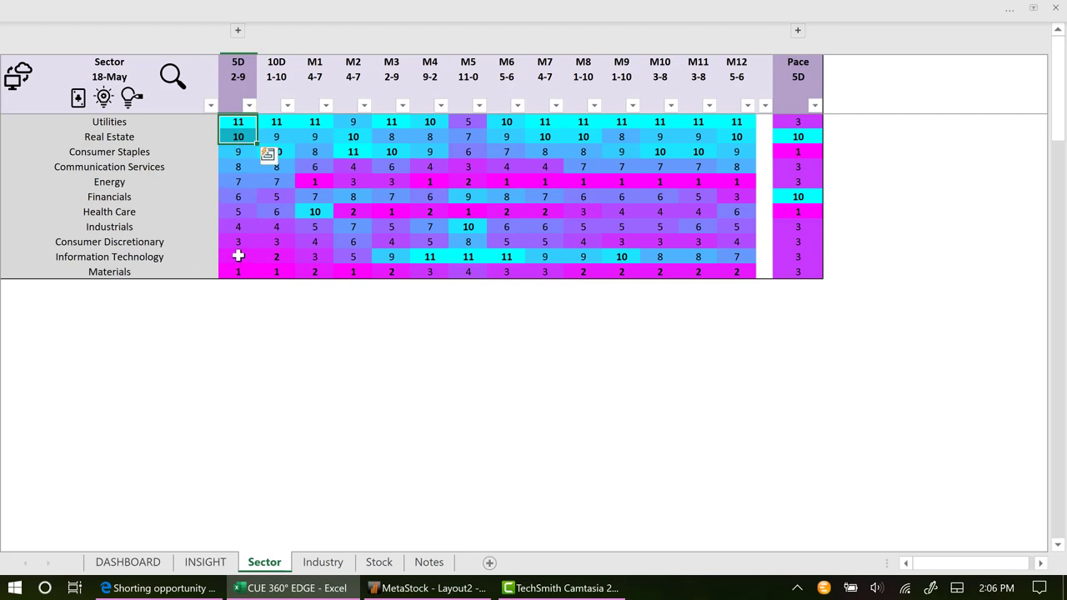
{"action": "left_click_drag", "start_coordinate": [238, 270], "coordinate": [238, 242]}
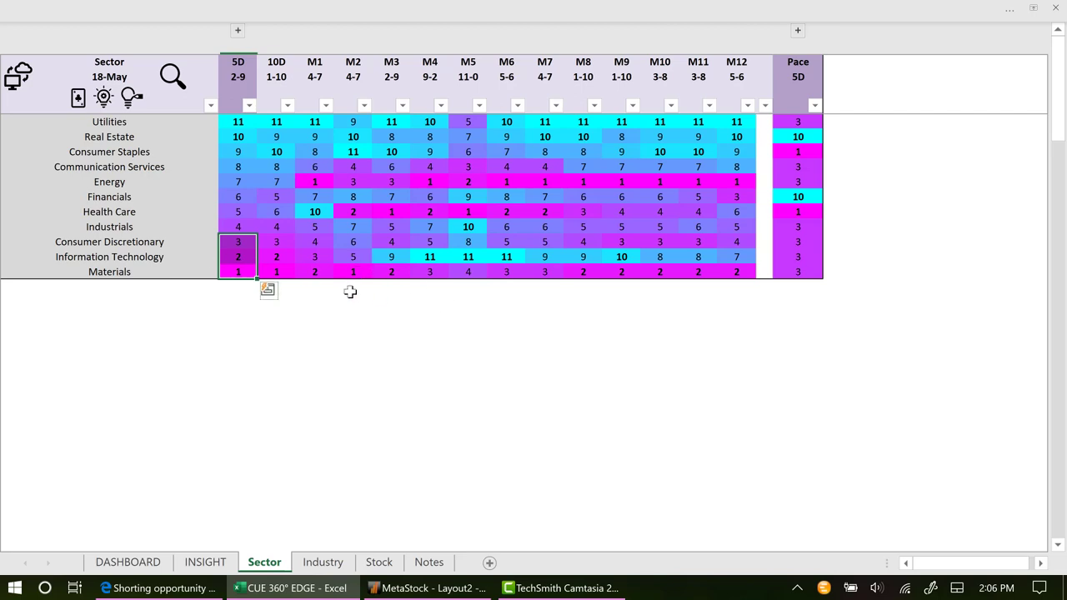
Highlight the Sector sheet's Pace column from heading to Materials, and single out the Real Estate, Financials and Health Care values
{"action": "left_click", "coordinate": [800, 78]}
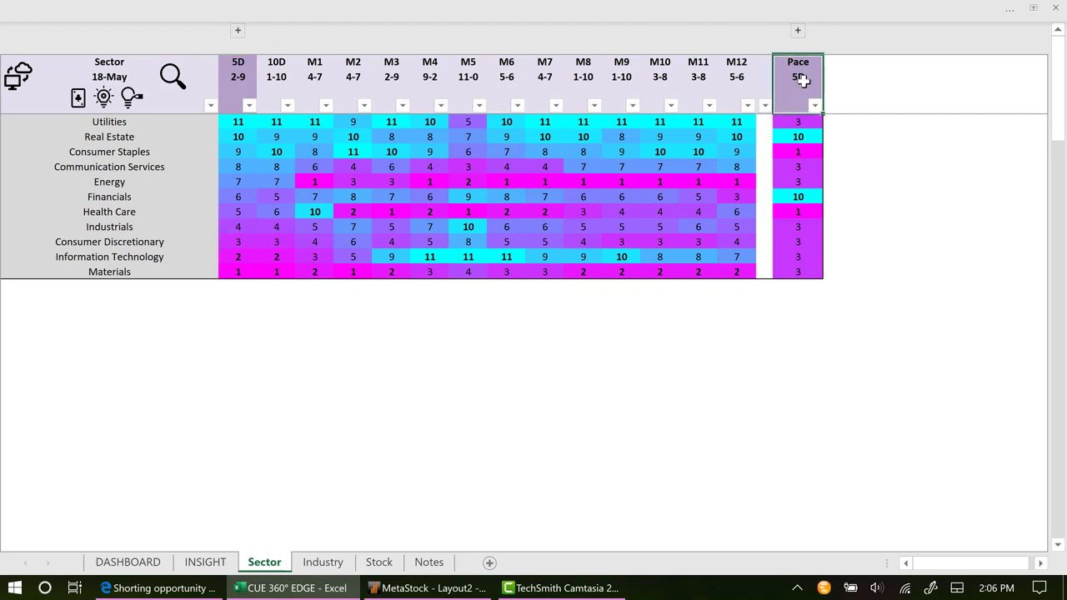
{"action": "left_click_drag", "start_coordinate": [801, 79], "coordinate": [802, 276]}
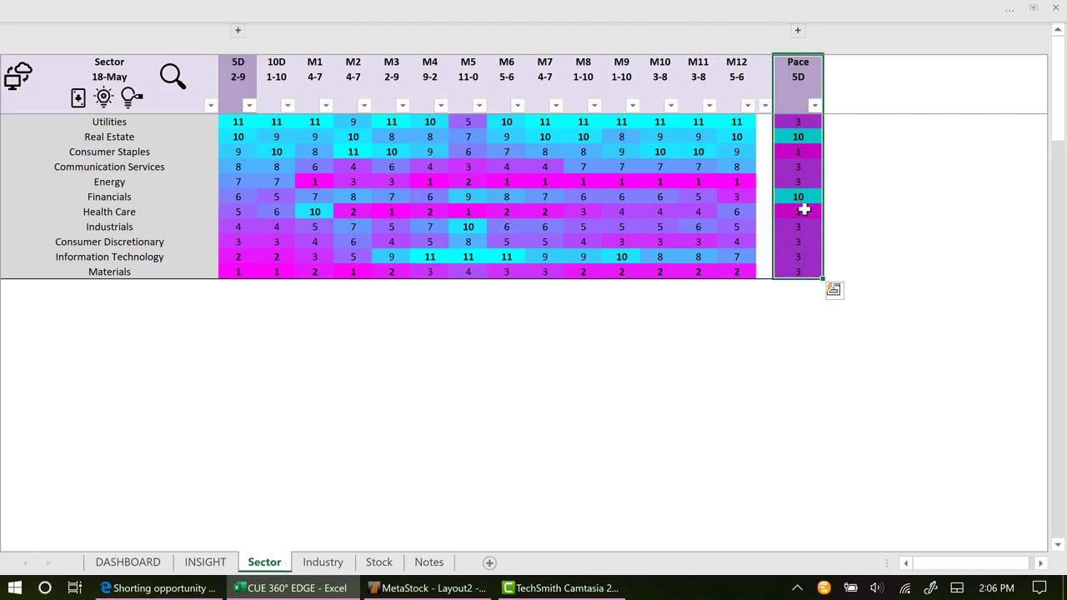
{"action": "left_click", "coordinate": [797, 137]}
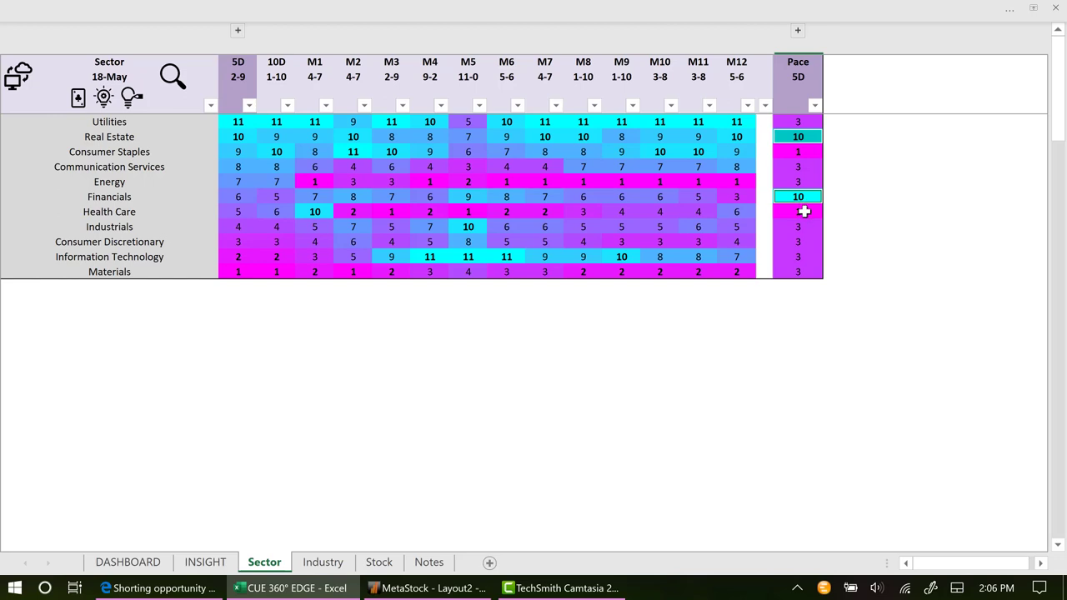
{"action": "left_click", "coordinate": [805, 211]}
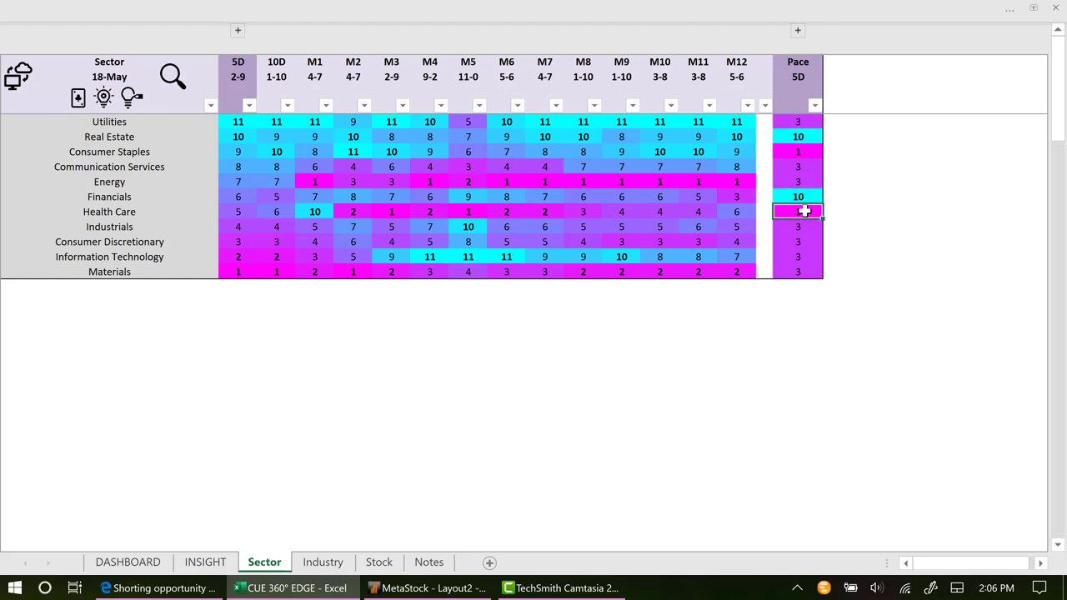
Highlight the Pace values of Real Estate and Financials together, extend the highlight to both full rows, and clear it
{"action": "left_click", "coordinate": [800, 136]}
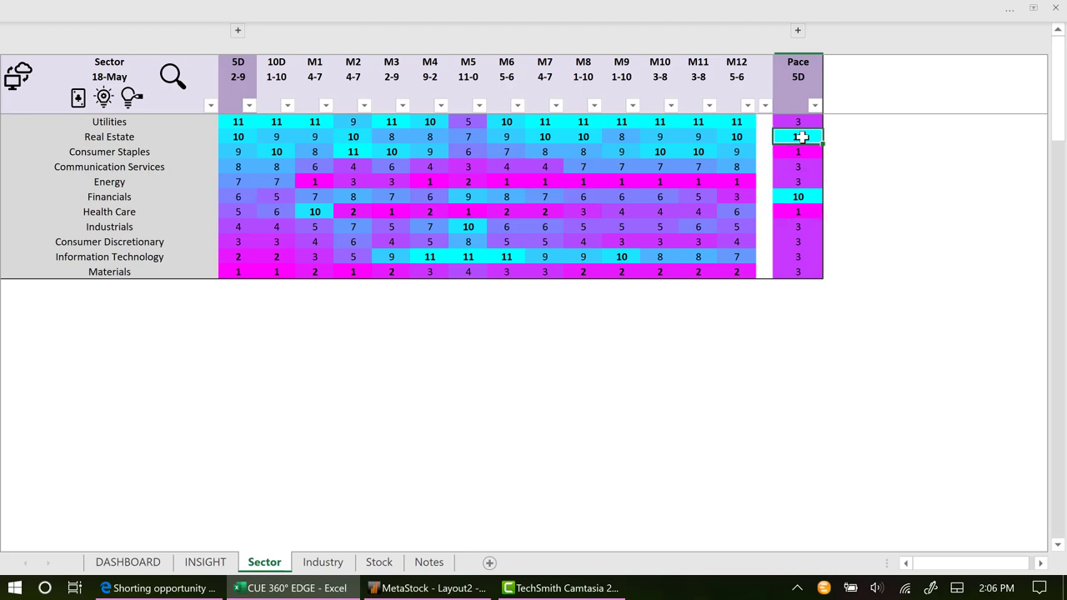
{"action": "left_click", "coordinate": [796, 198], "text": "ctrl"}
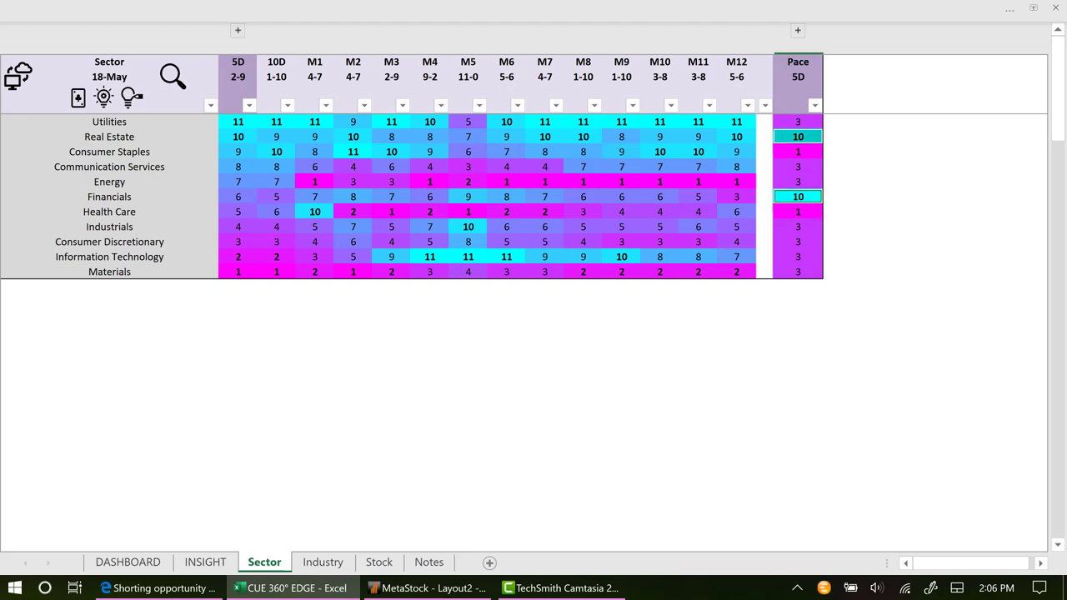
{"action": "key", "text": "shift+space"}
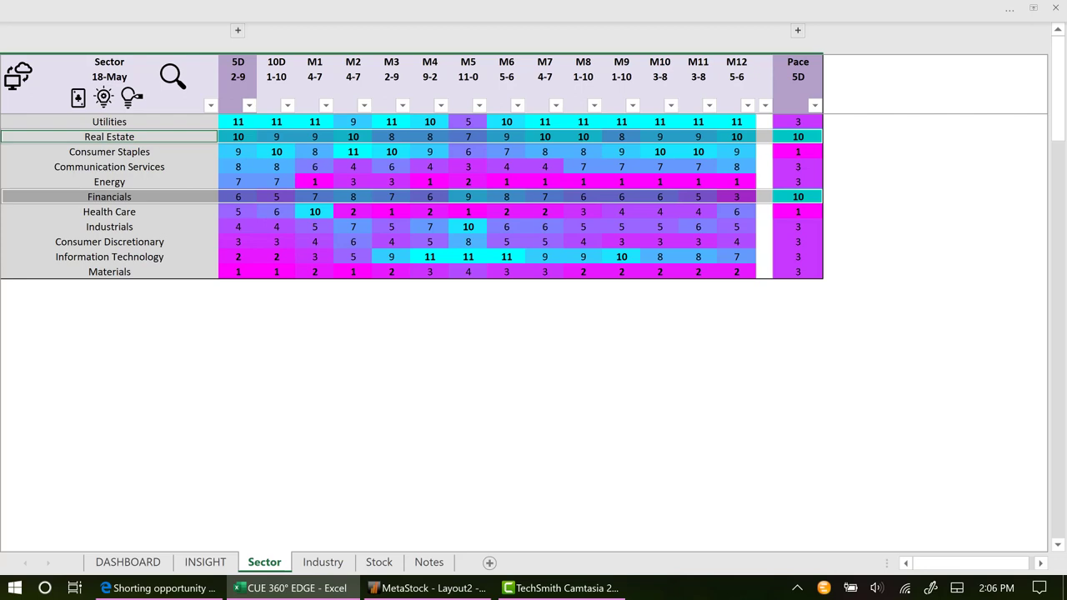
{"action": "left_click", "coordinate": [958, 170]}
Highlight the Pace values of Consumer Staples and Health Care together, extend the highlight to both full rows, and clear it
{"action": "left_click", "coordinate": [810, 151]}
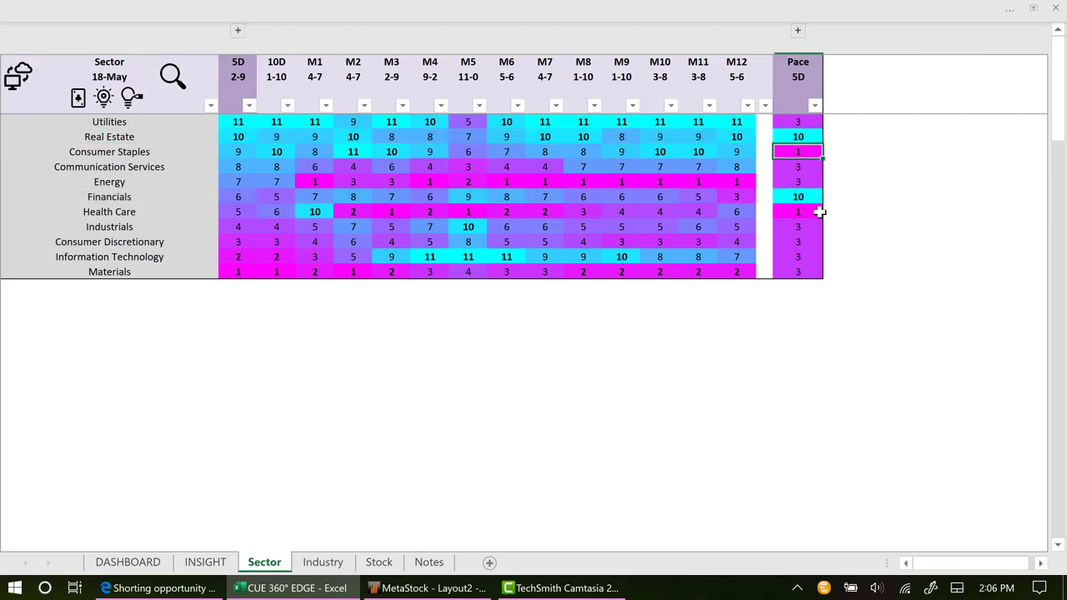
{"action": "left_click", "coordinate": [812, 213], "text": "ctrl"}
{"action": "key", "text": "shift+space"}
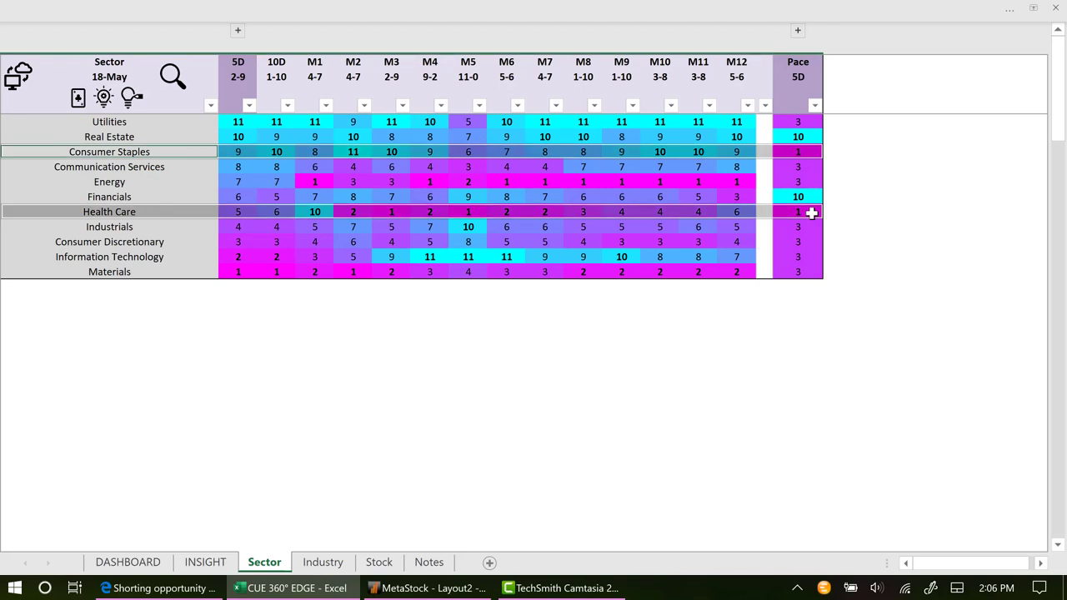
{"action": "left_click", "coordinate": [869, 204]}
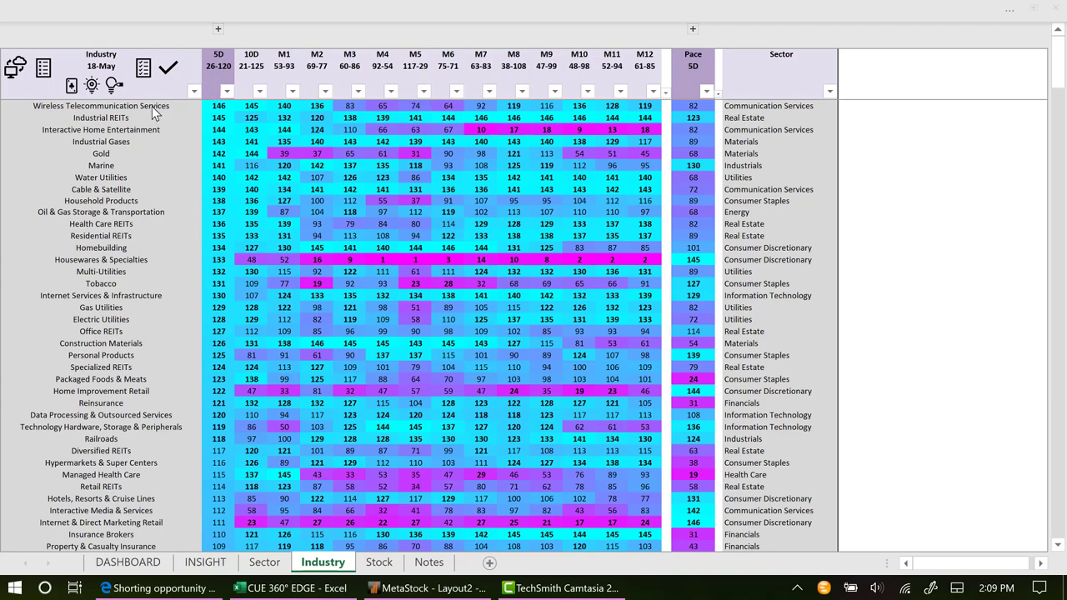
Highlight the Industry sheet's 5D heading and its top ten values, from Wireless Telecommunication Services to Oil & Gas Storage & Transportation
{"action": "left_click", "coordinate": [215, 106]}
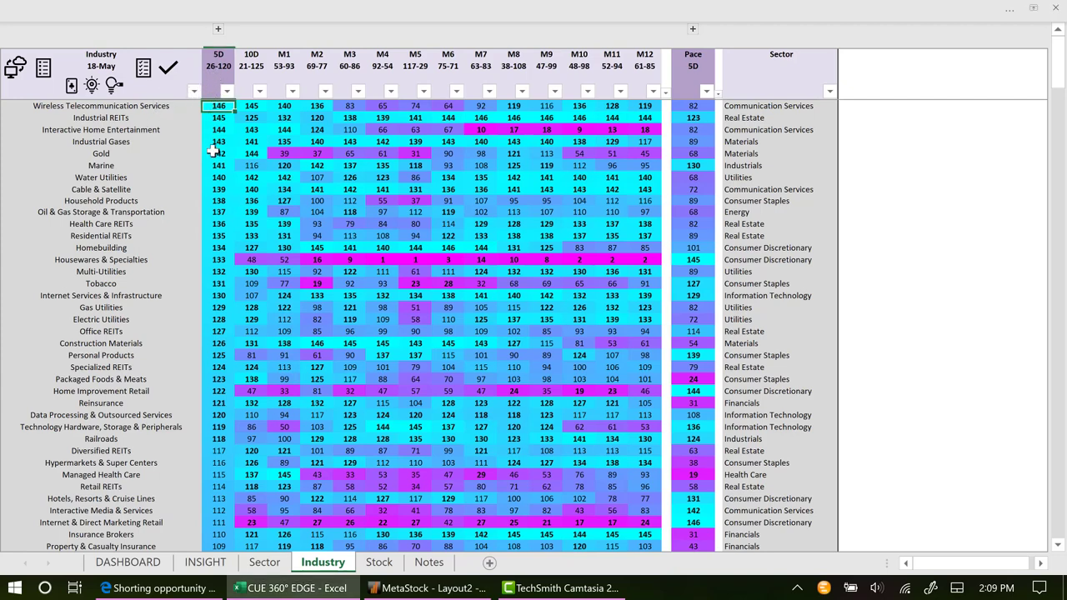
{"action": "left_click_drag", "start_coordinate": [215, 106], "coordinate": [216, 250]}
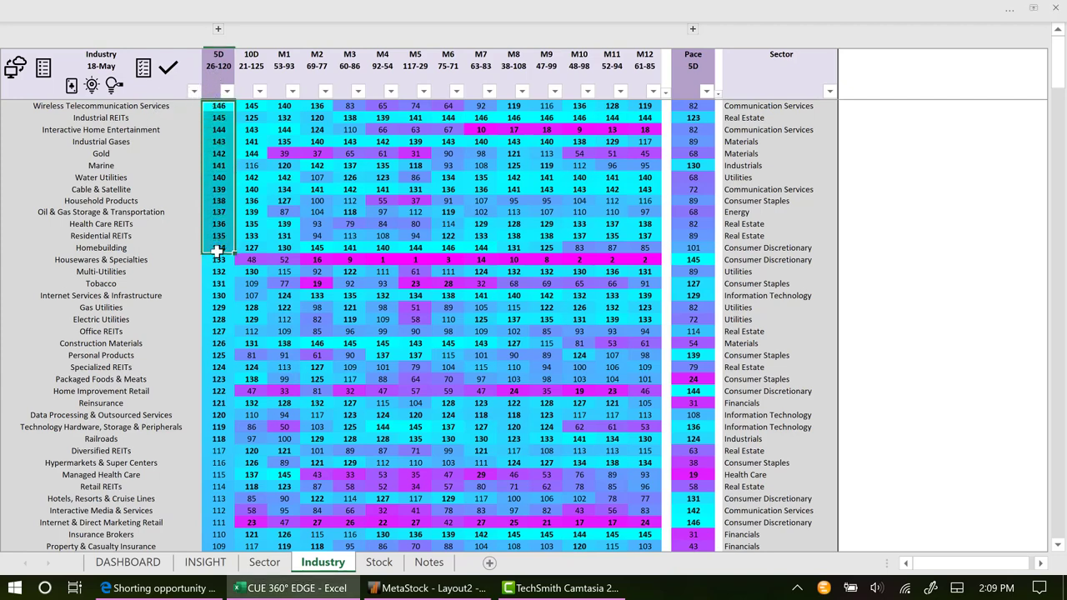
{"action": "left_click", "coordinate": [212, 65]}
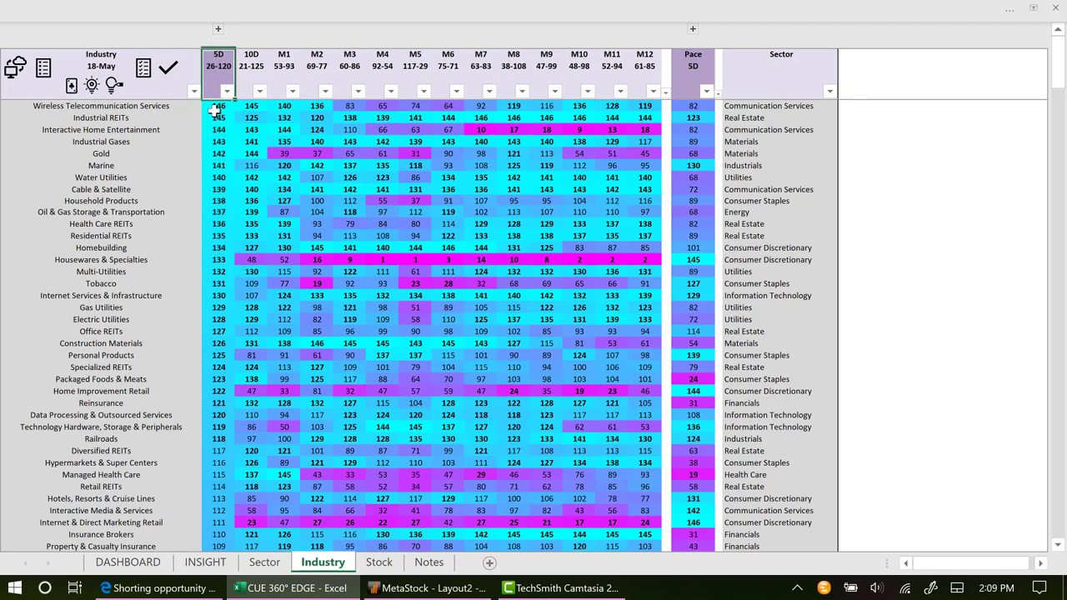
{"action": "left_click_drag", "start_coordinate": [217, 109], "coordinate": [216, 212]}
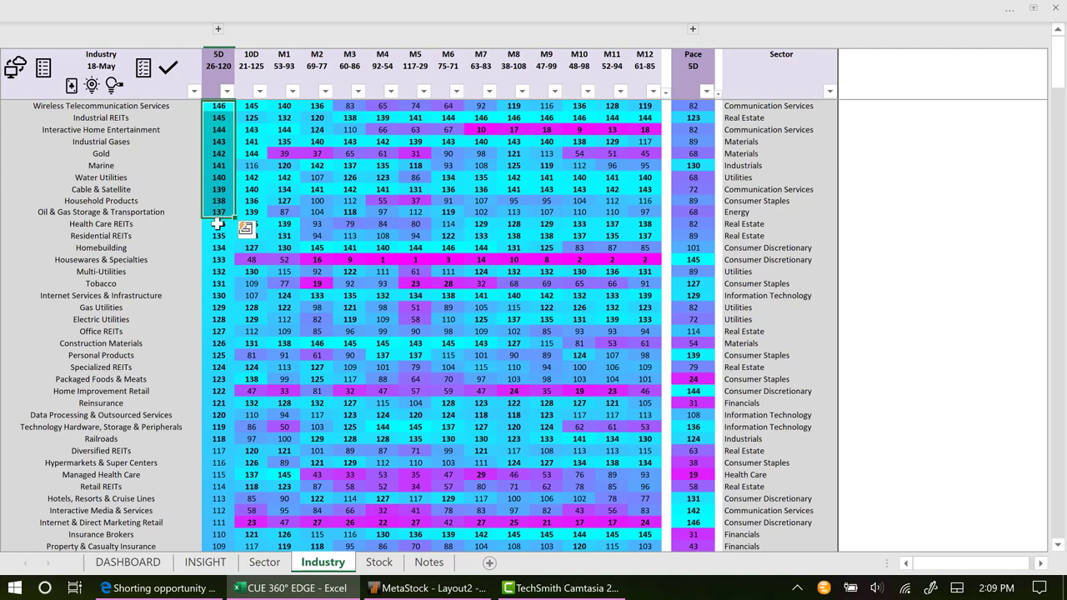
Sort the industries by Pace in descending order and highlight the top twelve rows, from Internet & Direct Marketing Retail to Trucking
{"action": "left_click", "coordinate": [696, 71]}
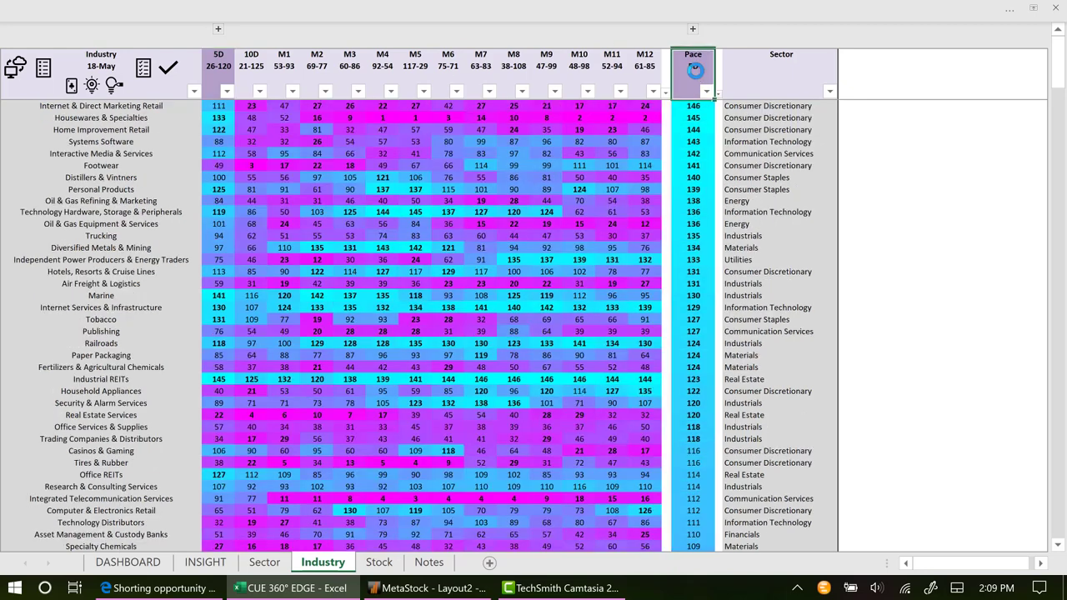
{"action": "left_click_drag", "start_coordinate": [697, 107], "coordinate": [691, 238]}
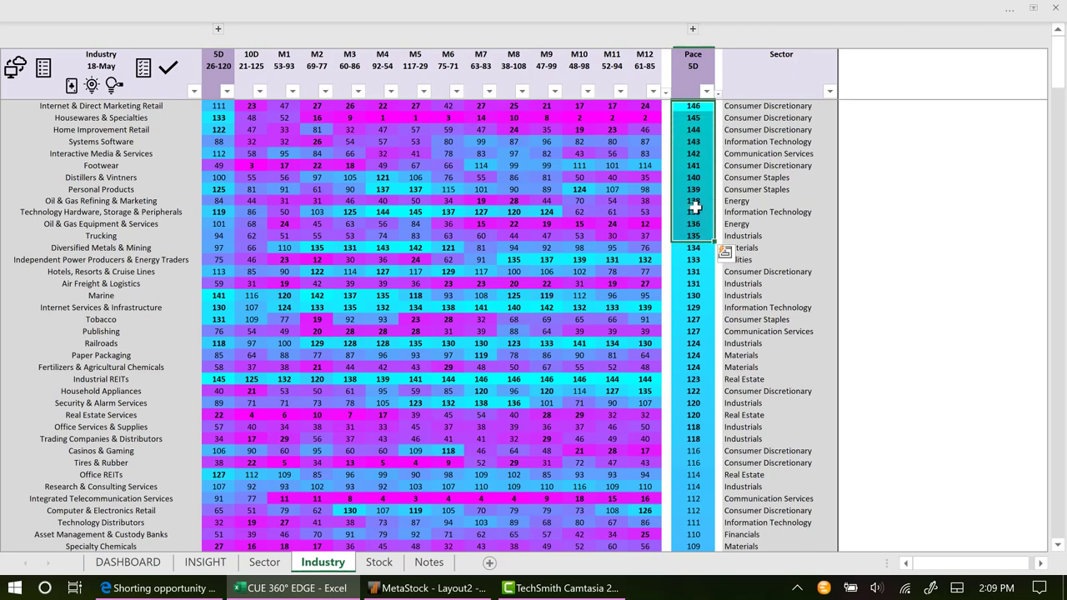
{"action": "left_click", "coordinate": [694, 83]}
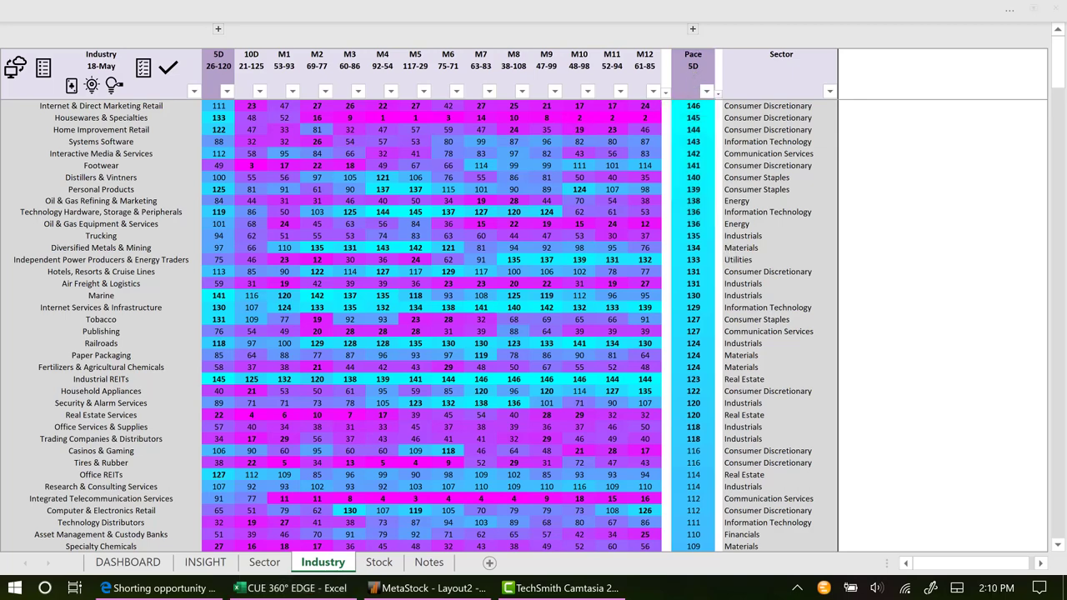
{"action": "left_click", "coordinate": [690, 106], "text": "shift"}
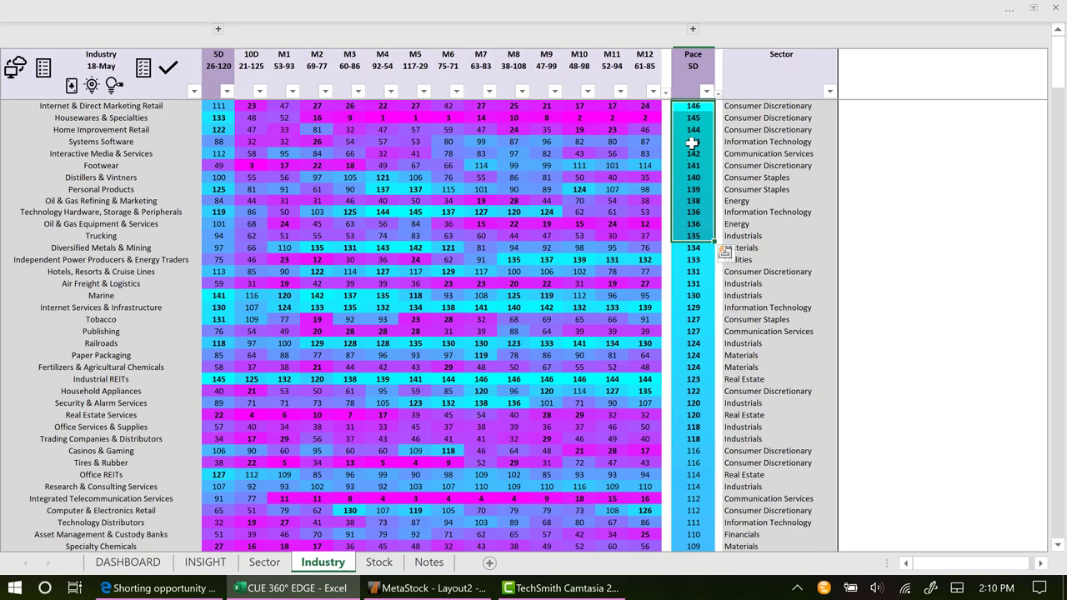
{"action": "key", "text": "shift+space"}
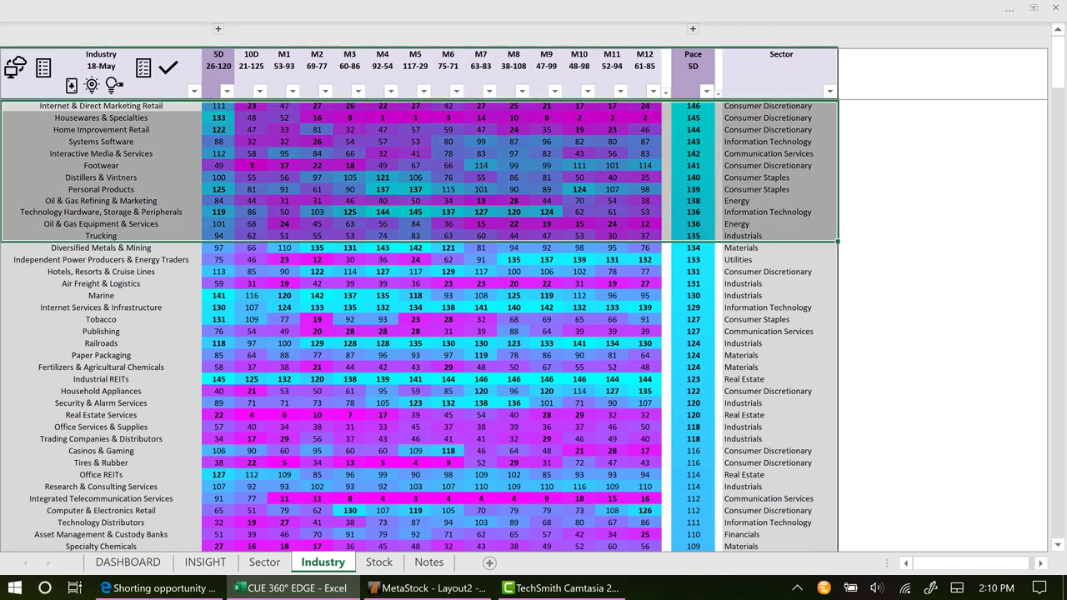
{"action": "left_click", "coordinate": [564, 161]}
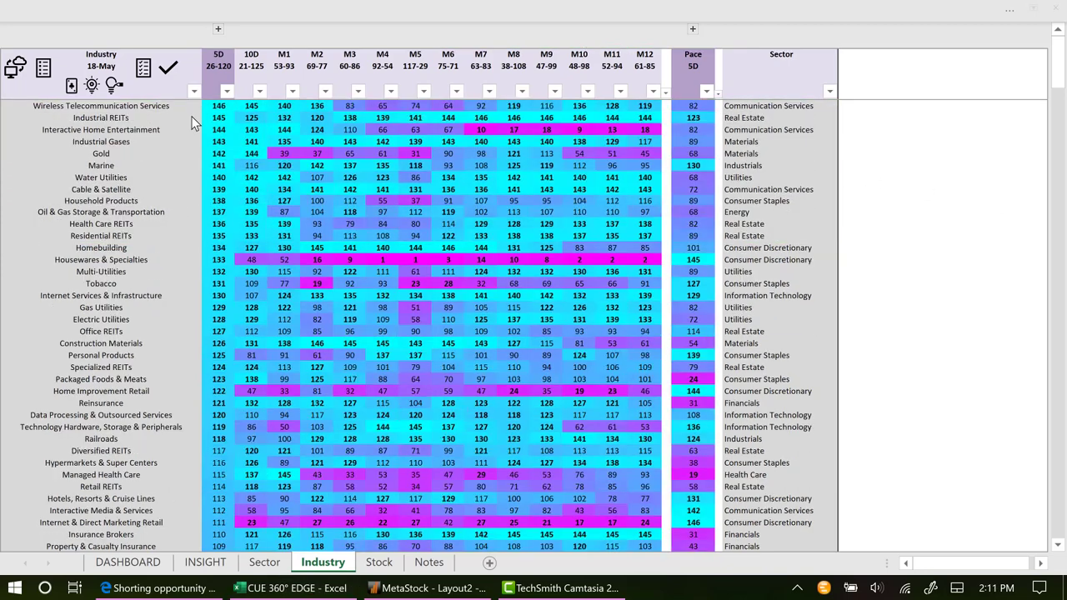
Point out Industrial REITs and highlight the top ten 5D industry rows, from Wireless Telecommunication Services to Oil & Gas Storage & Transportation
{"action": "left_click", "coordinate": [173, 117]}
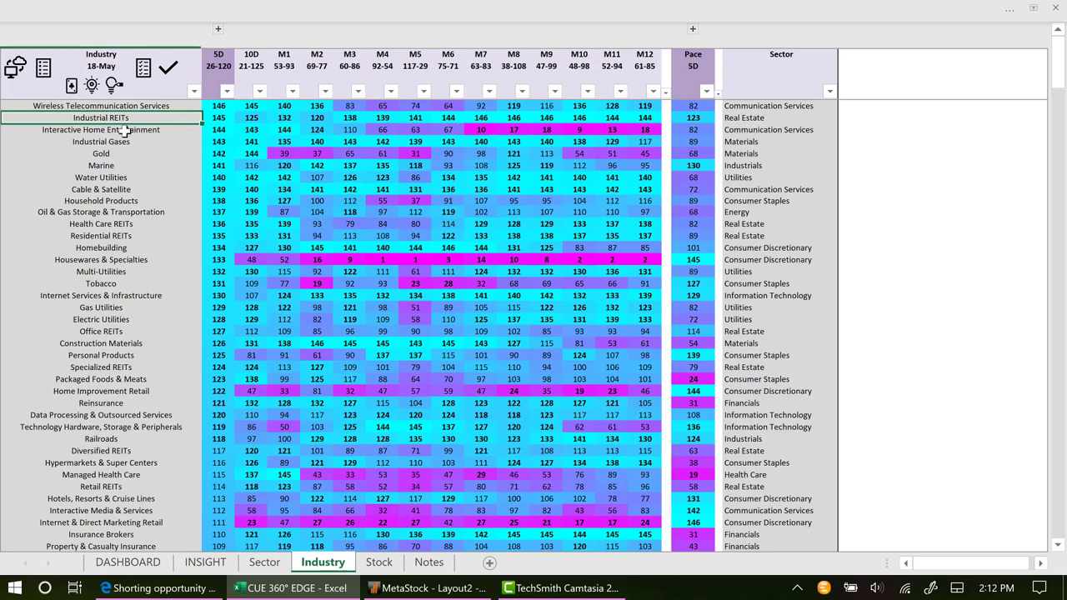
{"action": "left_click", "coordinate": [73, 87]}
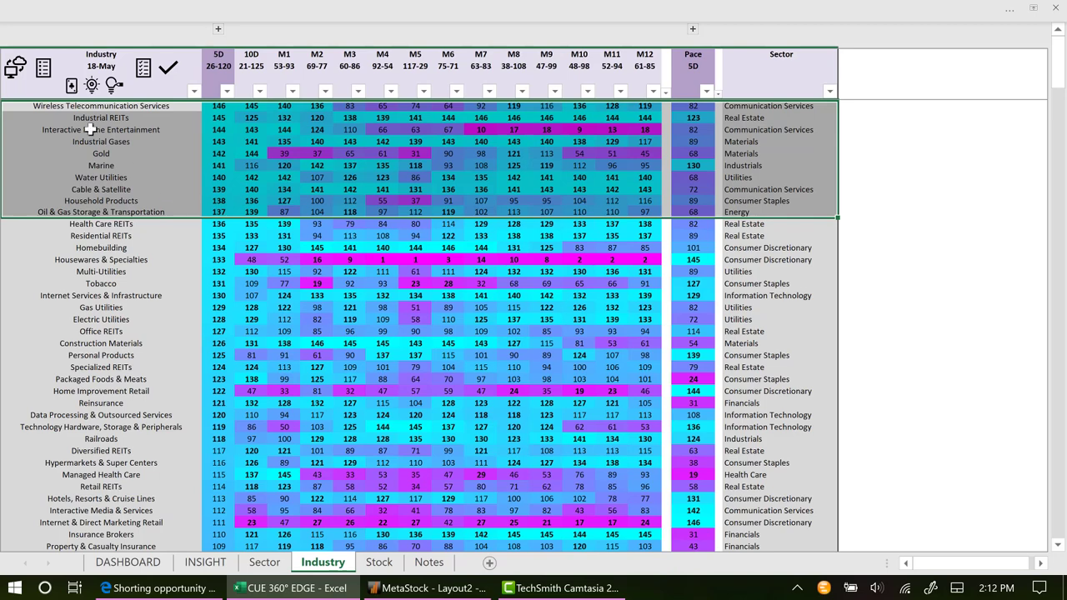
List the stocks of the highlighted top ten industries and filter them to high Valuation scores
{"action": "left_click", "coordinate": [45, 73]}
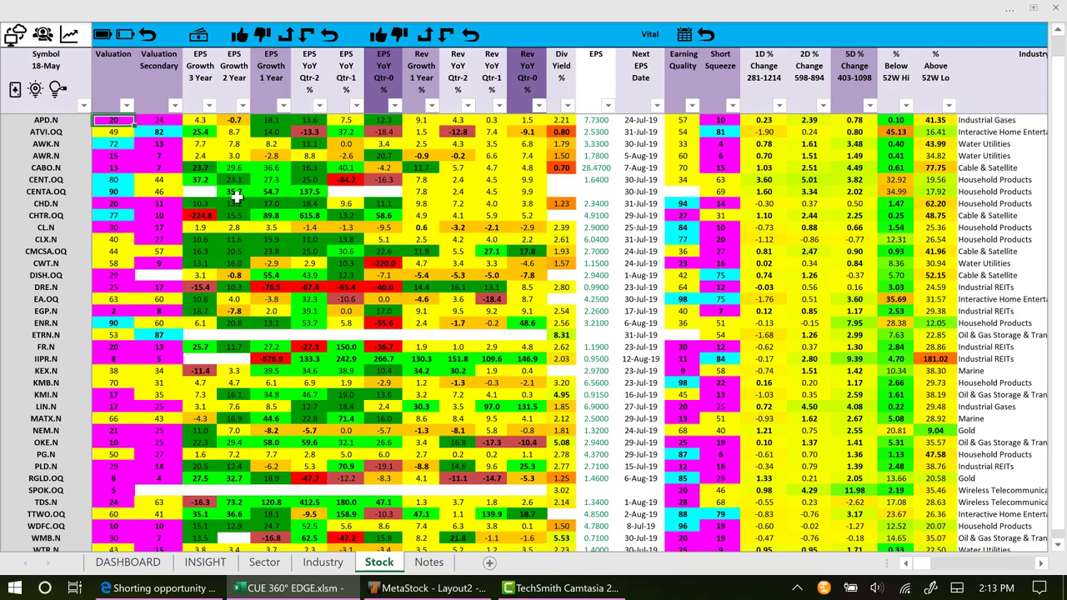
{"action": "left_click", "coordinate": [103, 37]}
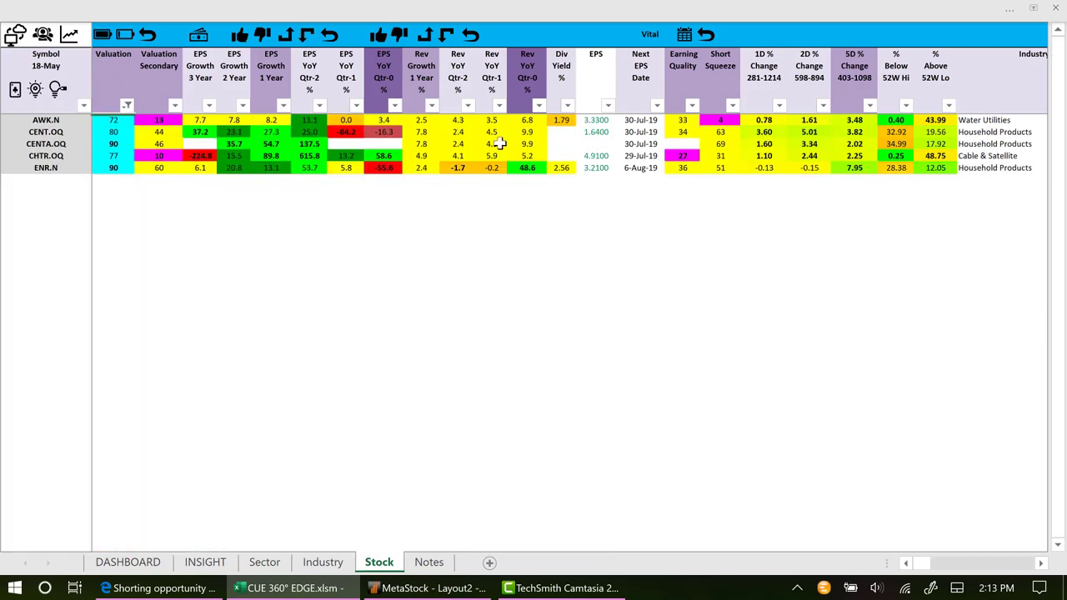
Highlight the filtered symbols from AWK.N to ENR.N and their 5D % Change values, and clear the highlight
{"action": "left_click_drag", "start_coordinate": [48, 130], "coordinate": [49, 168]}
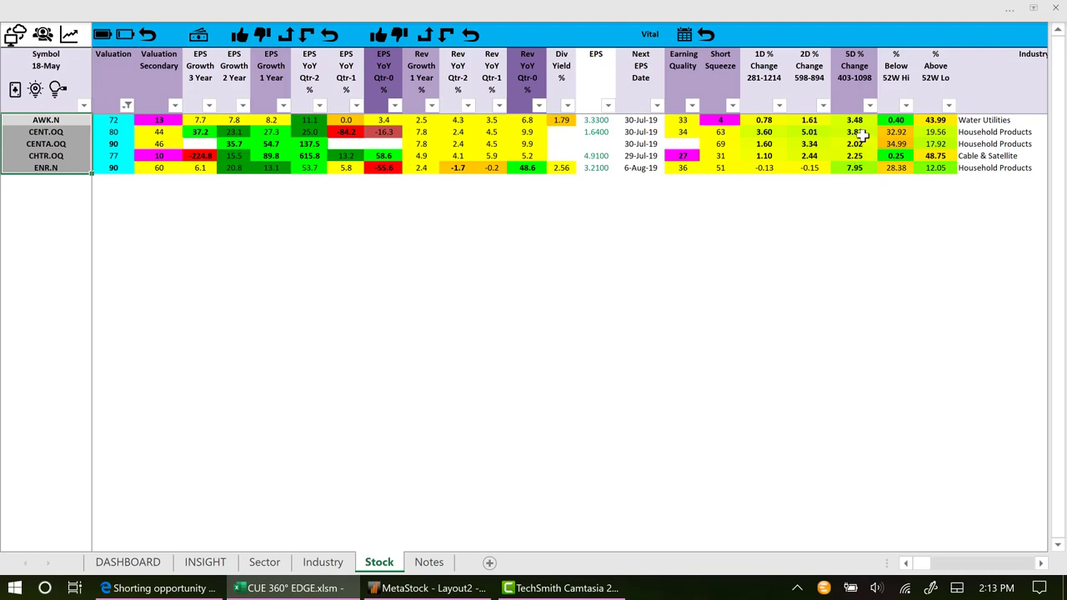
{"action": "left_click_drag", "start_coordinate": [854, 121], "coordinate": [854, 171]}
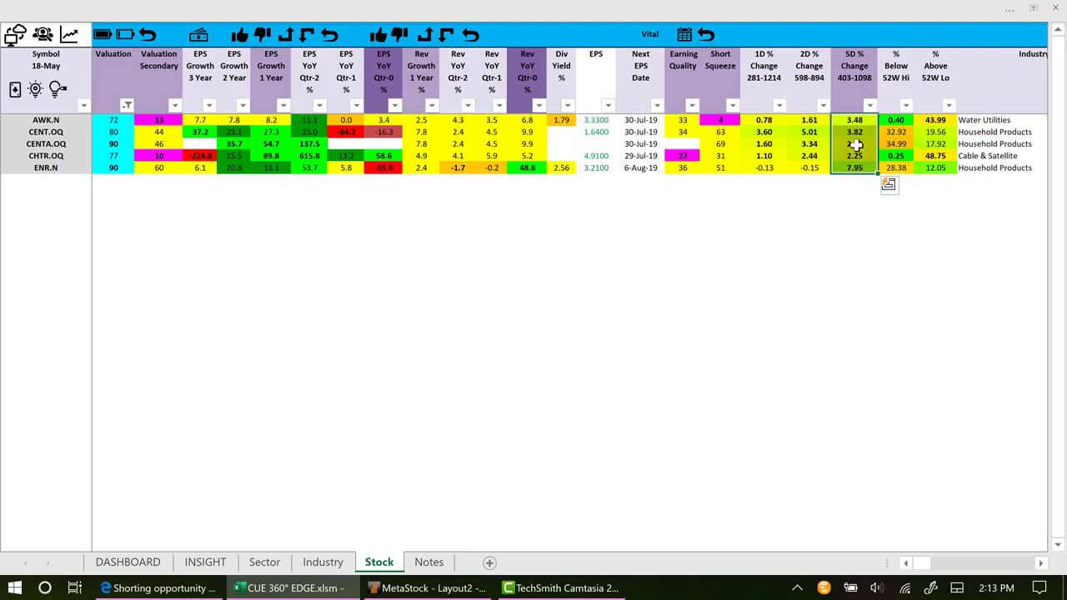
{"action": "left_click", "coordinate": [854, 144]}
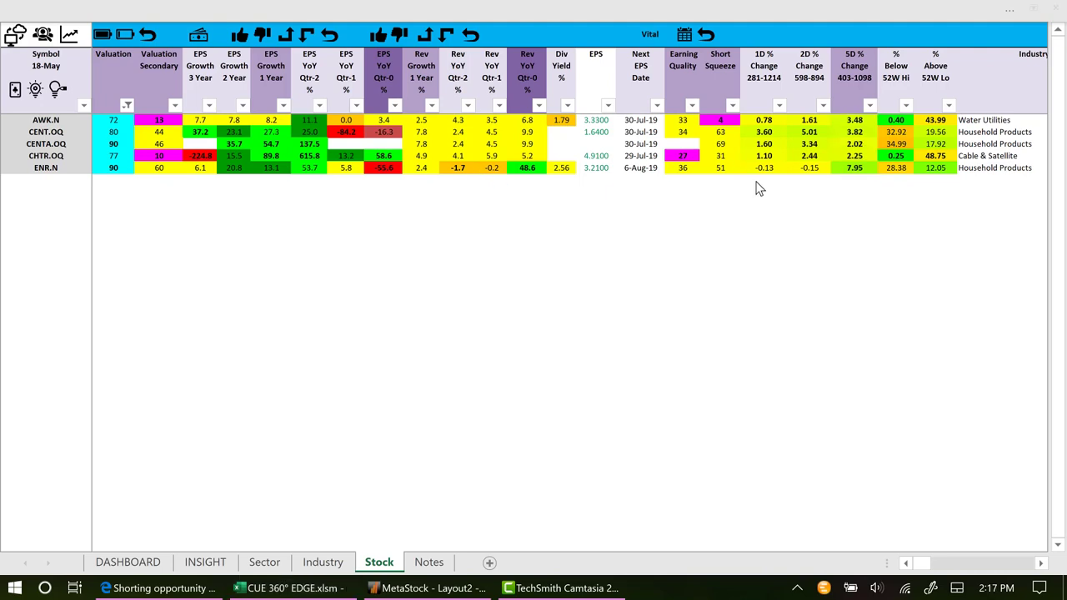
Highlight the AWK.N row, switch to MetaStock, and mark the mid-May price move on its daily chart with two strokes
{"action": "left_click", "coordinate": [117, 122]}
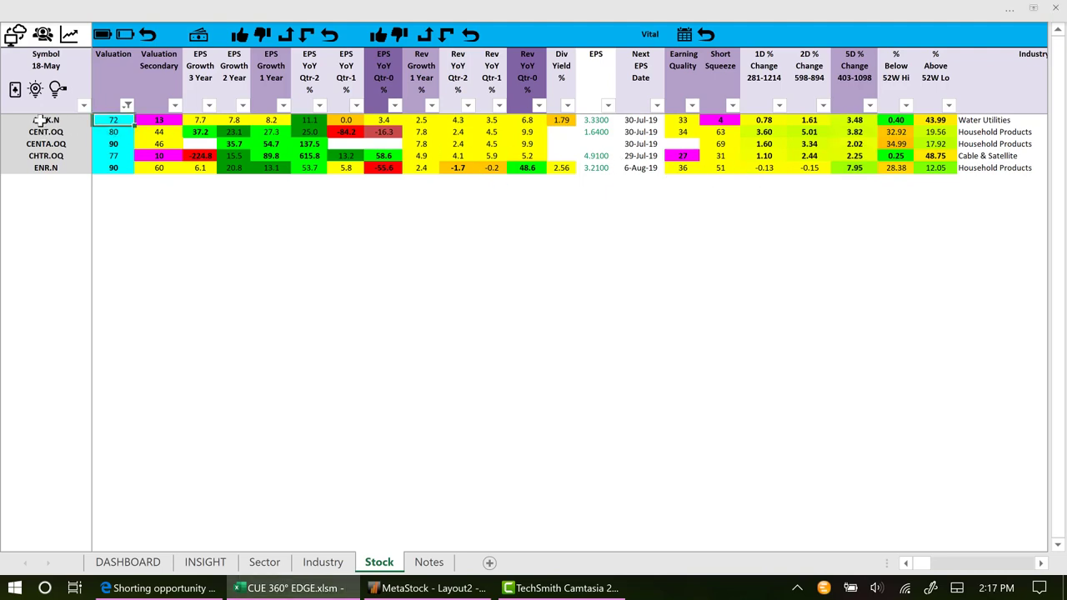
{"action": "left_click", "coordinate": [39, 120]}
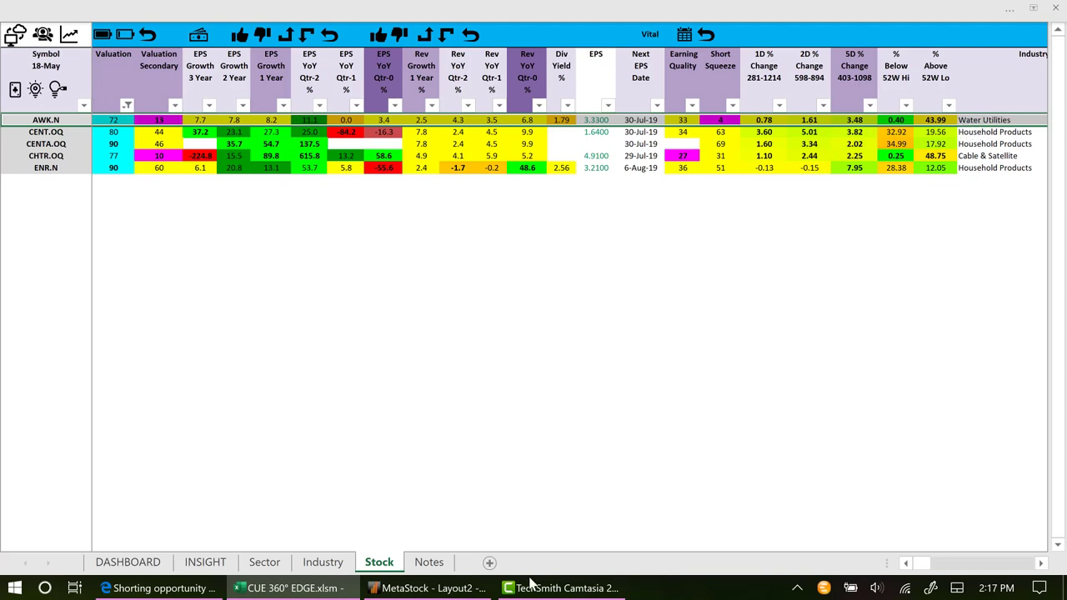
{"action": "left_click", "coordinate": [429, 588]}
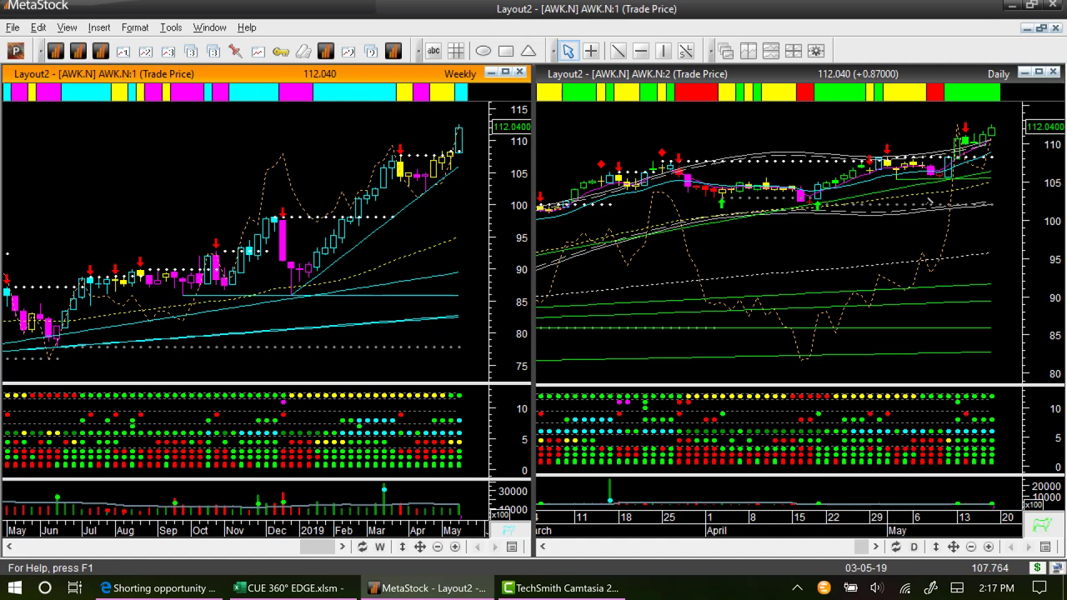
{"action": "left_click_drag", "start_coordinate": [902, 128], "coordinate": [942, 154]}
{"action": "left_click_drag", "start_coordinate": [959, 153], "coordinate": [1006, 142]}
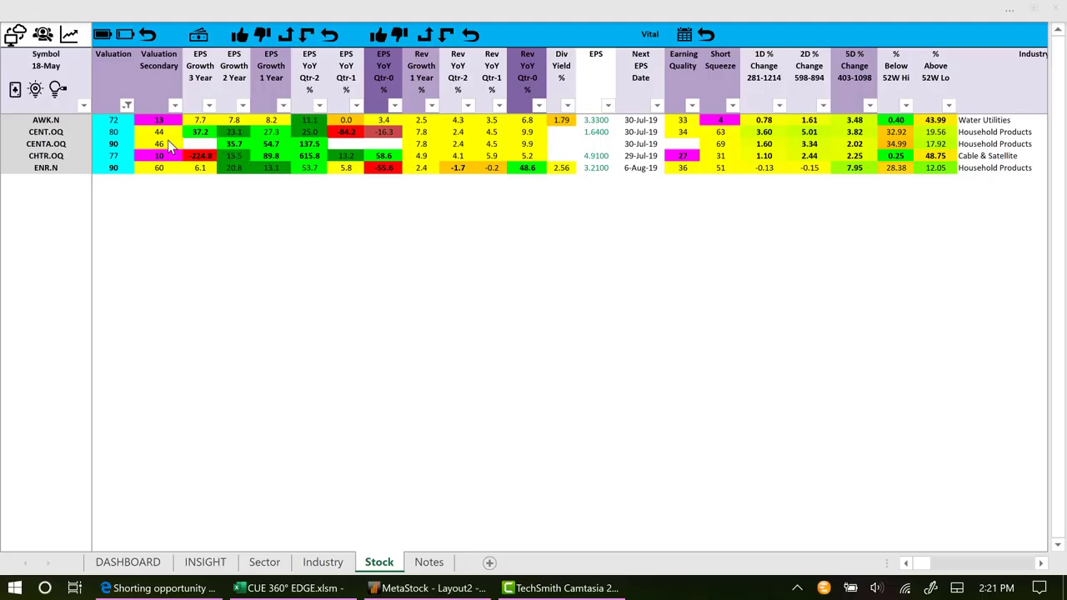
In the Stock sheet, highlight the AWK.N row, extend the highlight over the symbols down to ENR.N, and clear it
{"action": "left_click", "coordinate": [492, 132]}
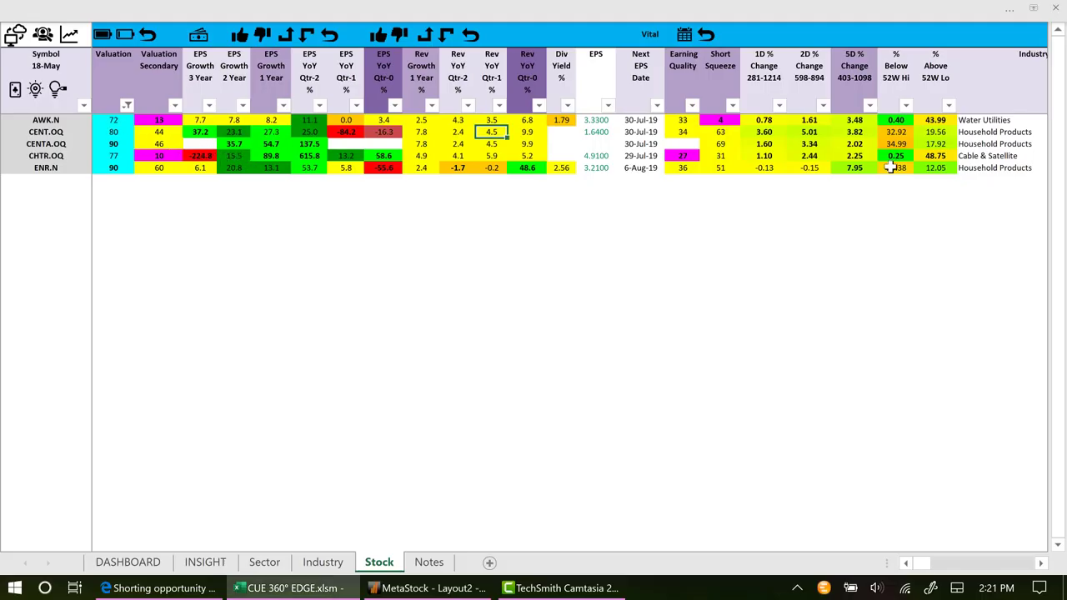
{"action": "left_click", "coordinate": [45, 120]}
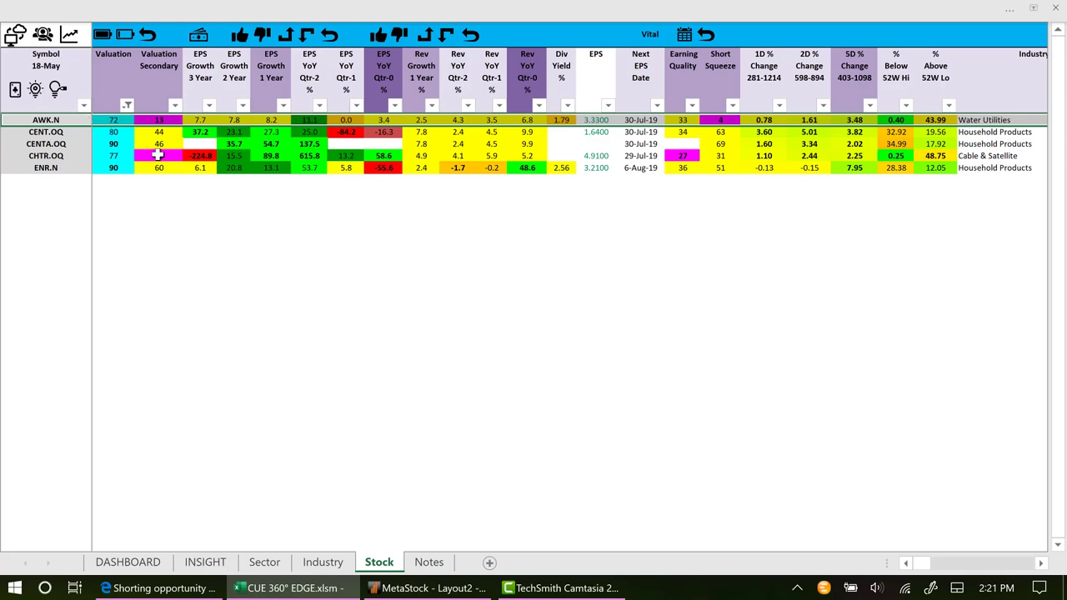
{"action": "left_click", "coordinate": [56, 168], "text": "shift"}
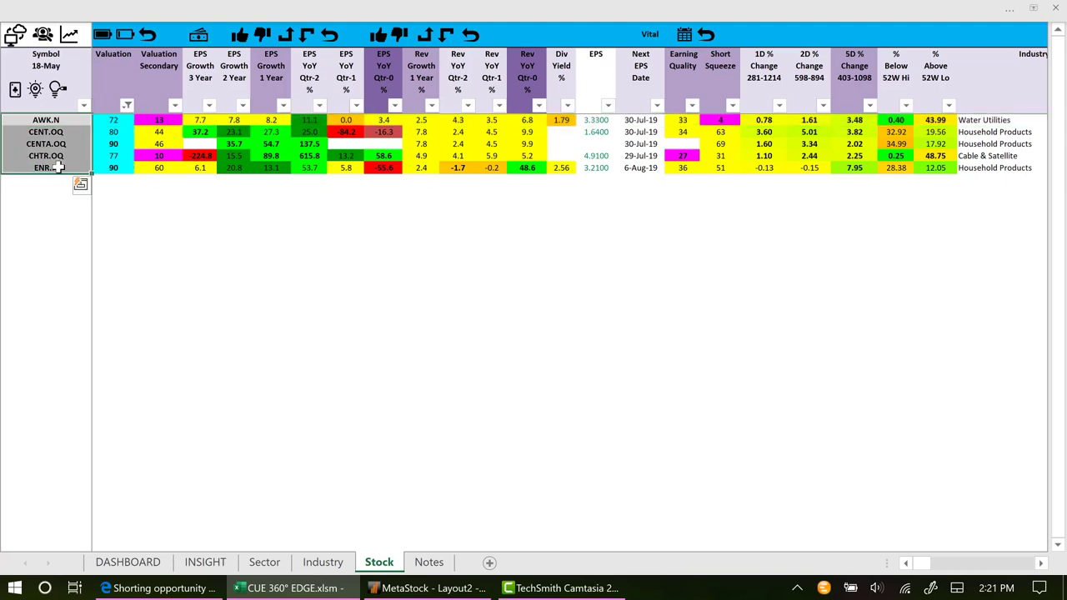
{"action": "left_click", "coordinate": [80, 184]}
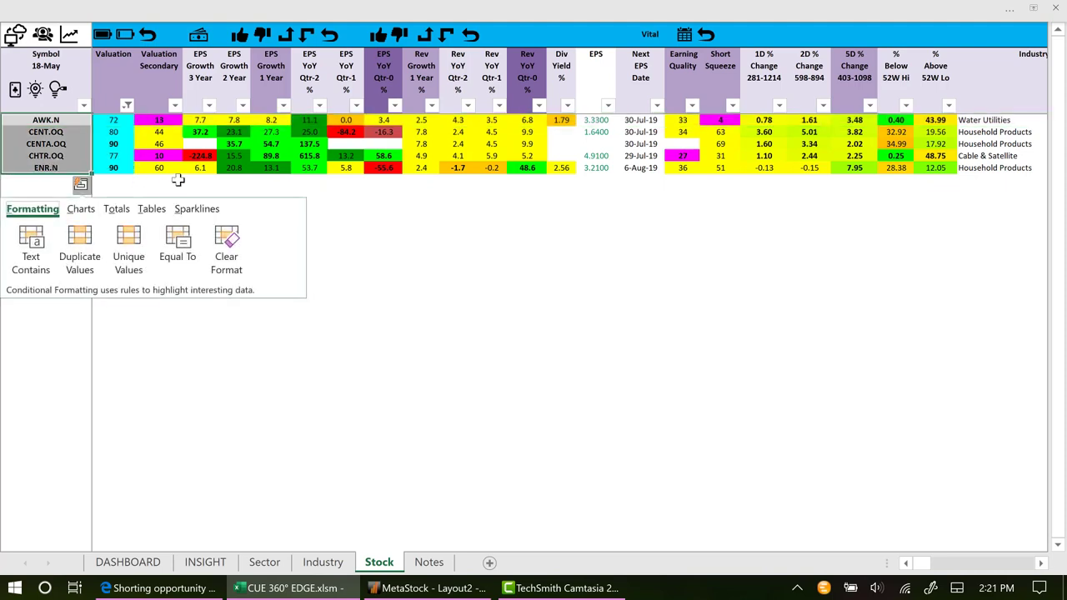
{"action": "left_click", "coordinate": [191, 168]}
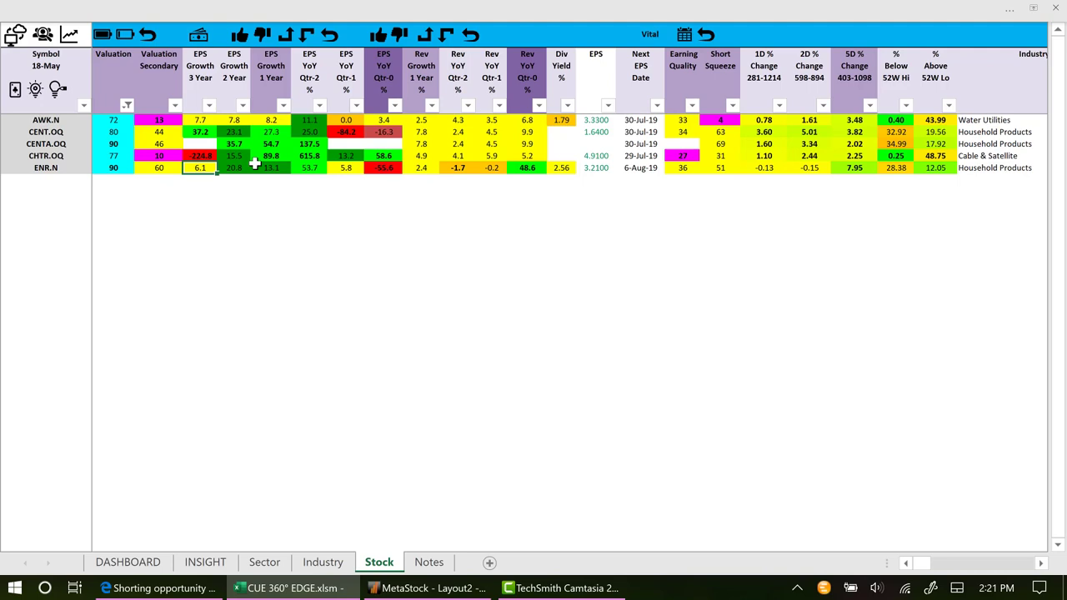
Clear the Valuation filter, and apply and reset the 3-, 2- and 1-year EPS Growth filters
{"action": "left_click", "coordinate": [149, 36]}
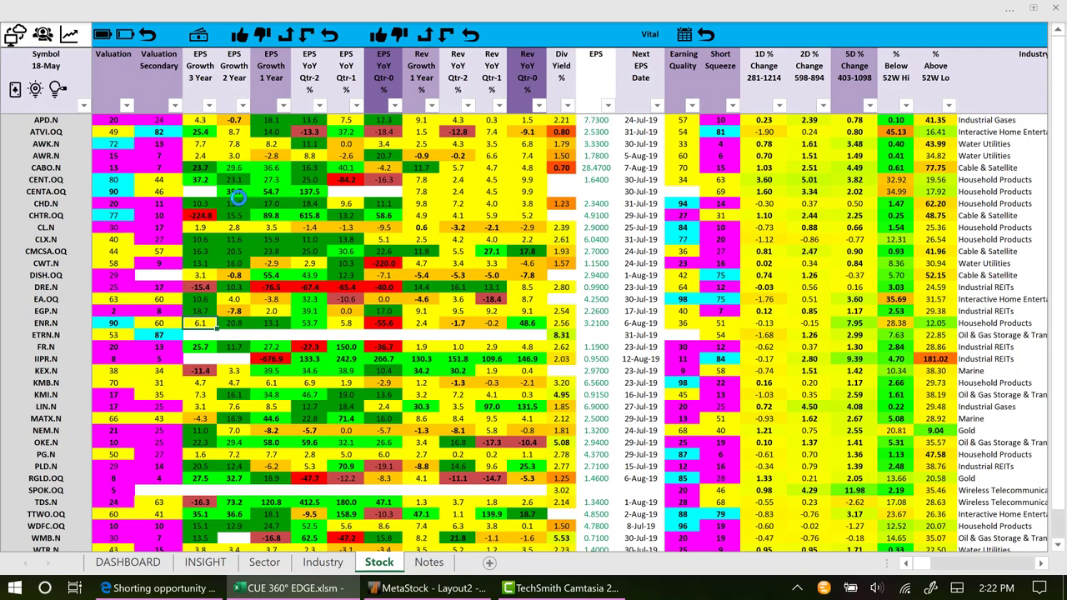
{"action": "left_click", "coordinate": [197, 38]}
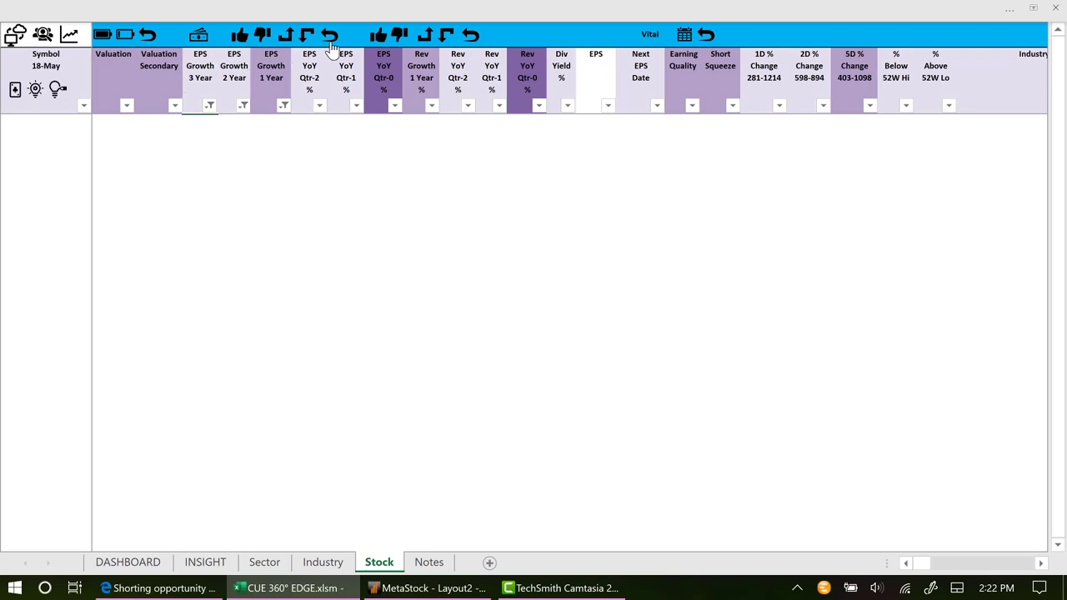
{"action": "left_click", "coordinate": [330, 37]}
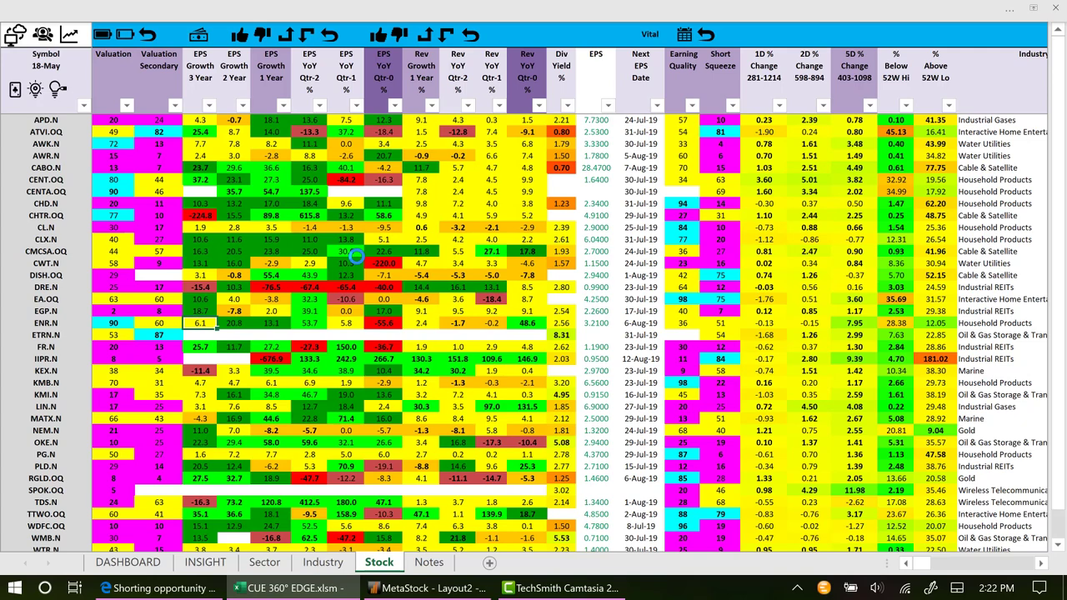
Apply the positive revenue filter and sort the stocks by EPS YoY Qtr-0 in descending order
{"action": "left_click", "coordinate": [379, 38]}
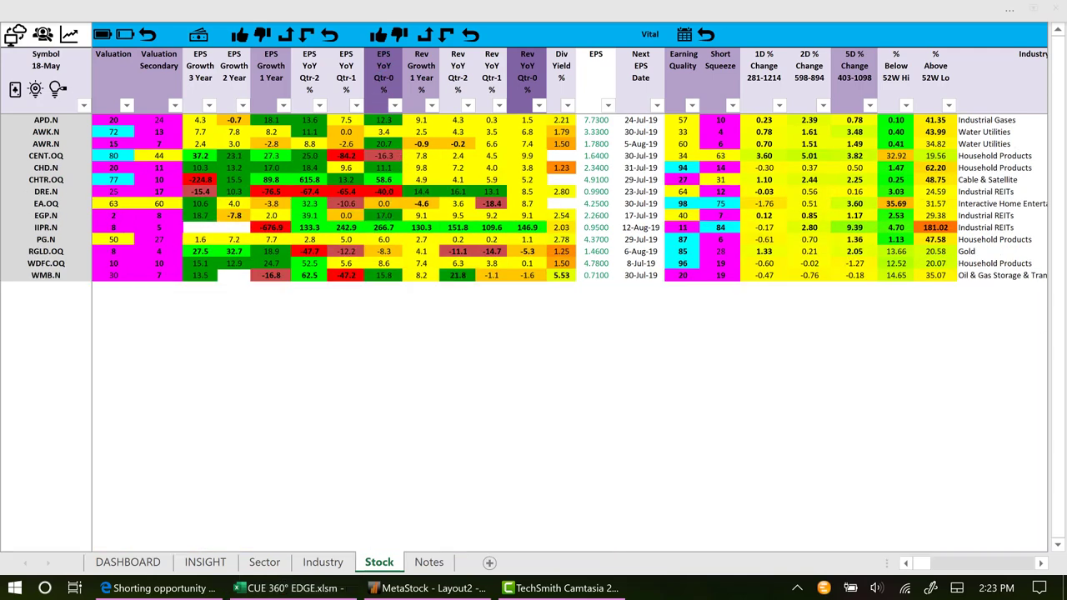
{"action": "left_click", "coordinate": [379, 71]}
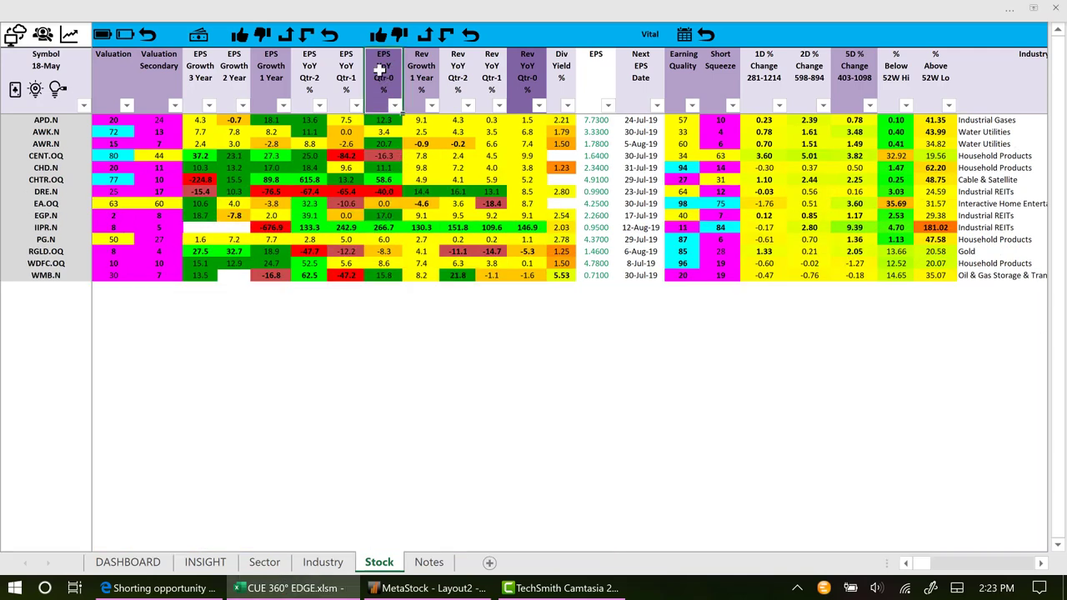
{"action": "left_click_drag", "start_coordinate": [379, 71], "coordinate": [382, 275]}
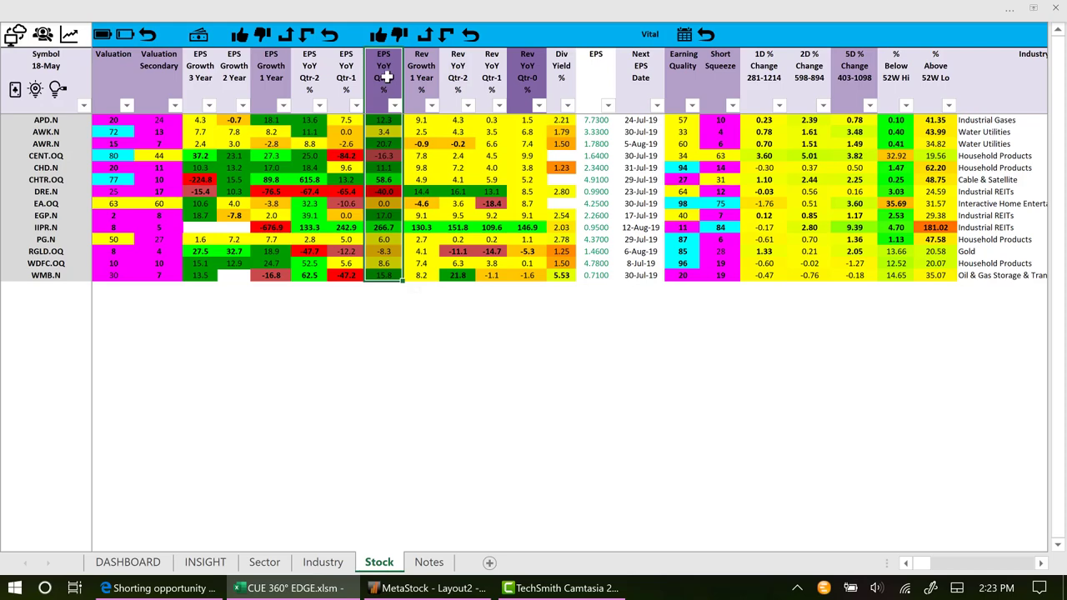
{"action": "left_click", "coordinate": [385, 76]}
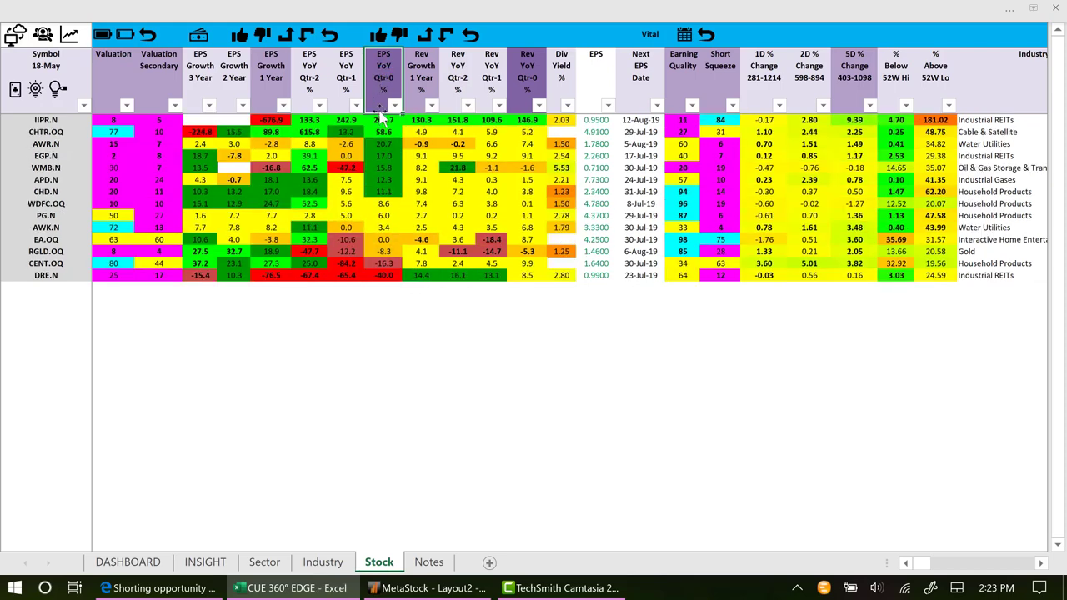
Keep only the stocks from IIPR.N to EA.OQ in the list and highlight their 5D % Change values
{"action": "left_click_drag", "start_coordinate": [382, 121], "coordinate": [381, 239]}
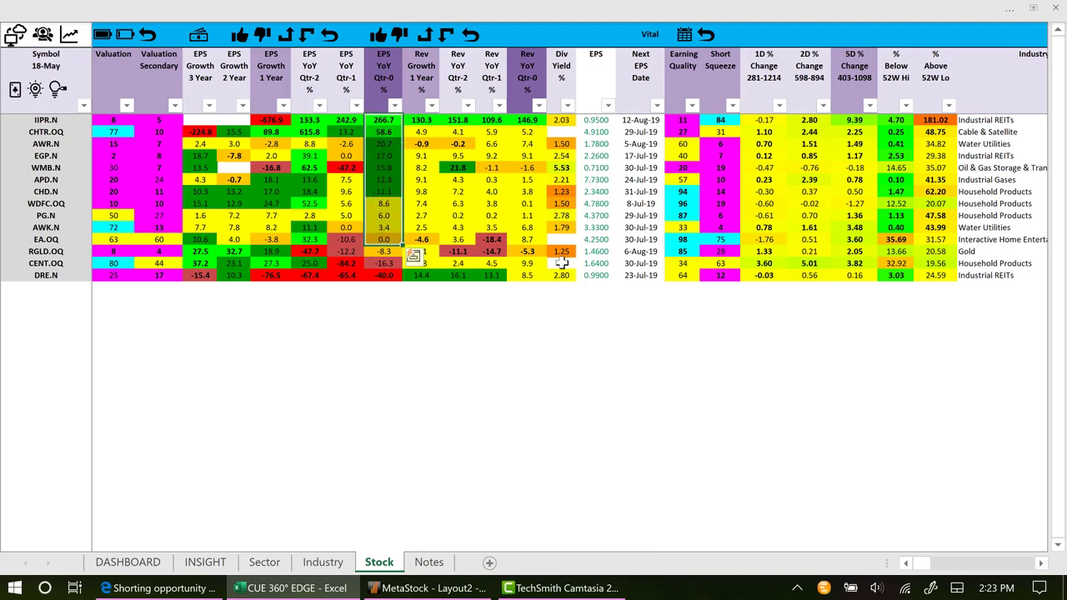
{"action": "left_click", "coordinate": [59, 90]}
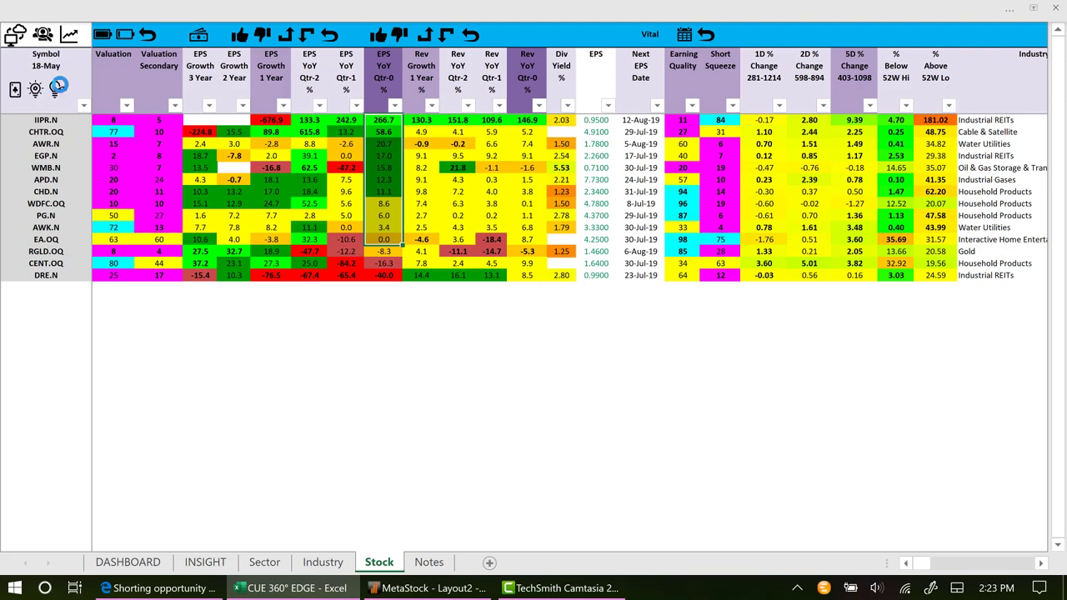
{"action": "left_click", "coordinate": [856, 121]}
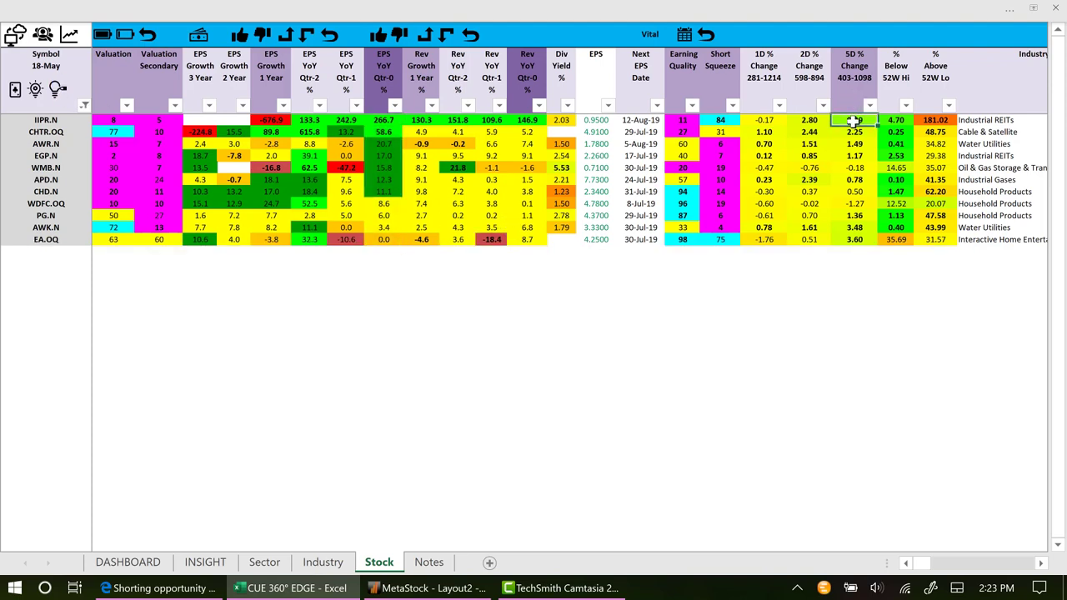
{"action": "left_click_drag", "start_coordinate": [855, 121], "coordinate": [855, 241]}
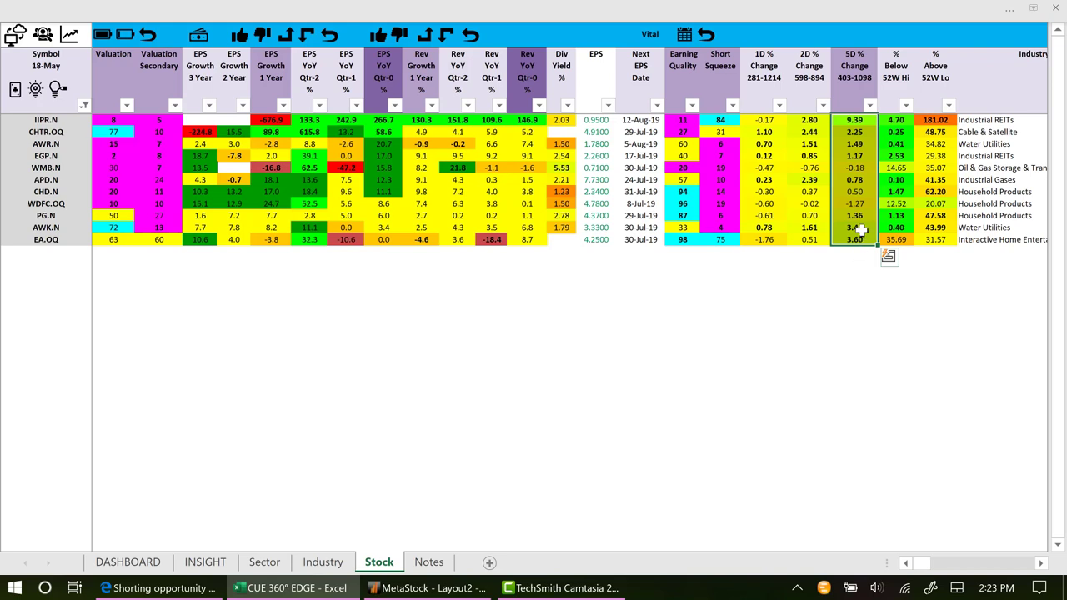
Sort the stocks by 5D % Change in descending order and keep only those from IIPR.N to CHD.N
{"action": "left_click", "coordinate": [854, 80]}
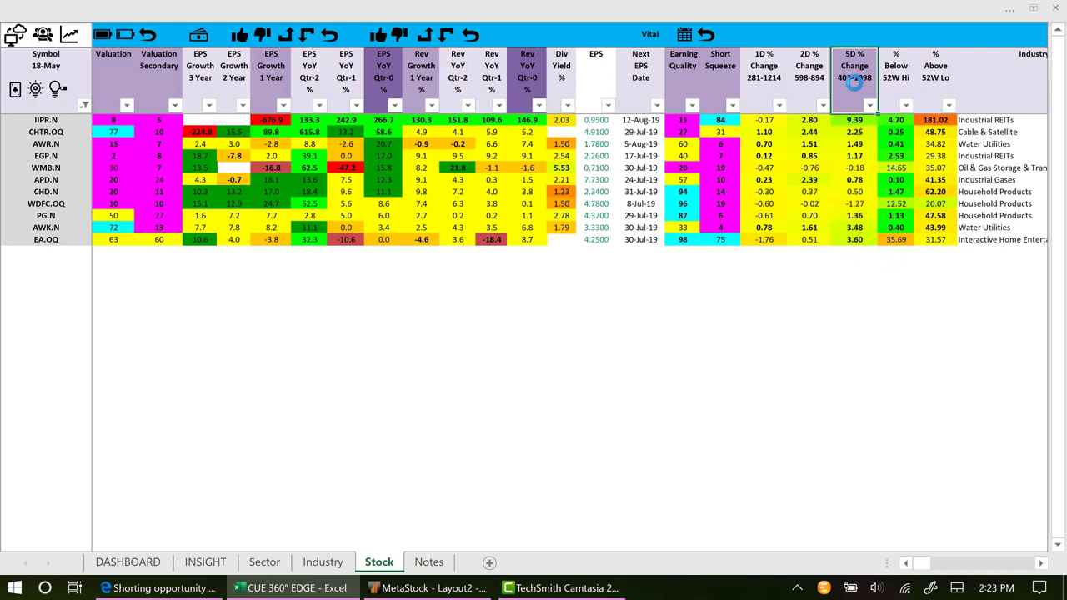
{"action": "left_click_drag", "start_coordinate": [854, 120], "coordinate": [852, 204]}
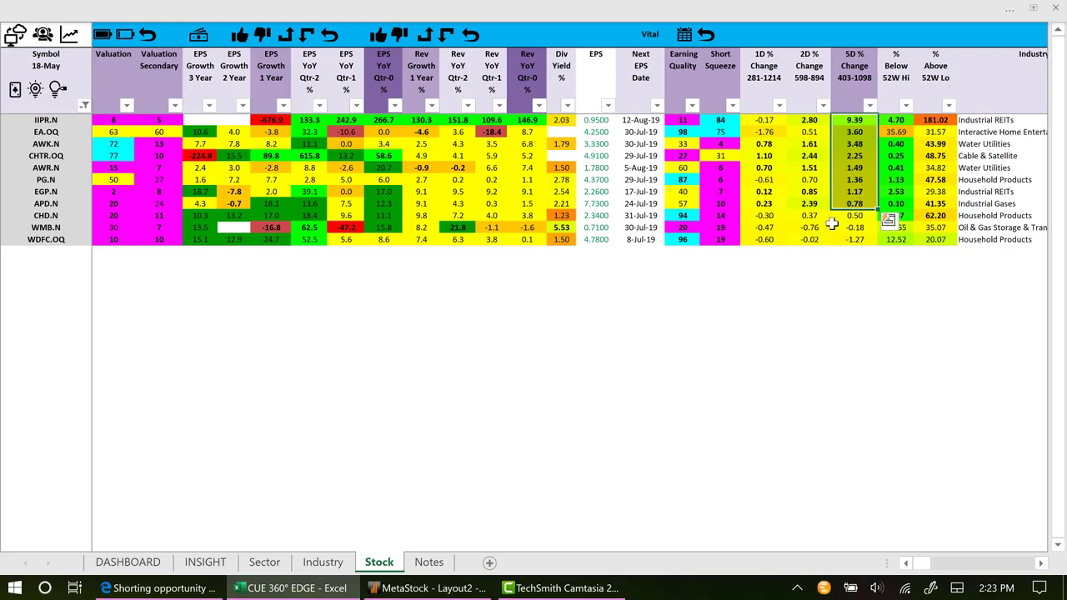
{"action": "left_click", "coordinate": [857, 215], "text": "shift"}
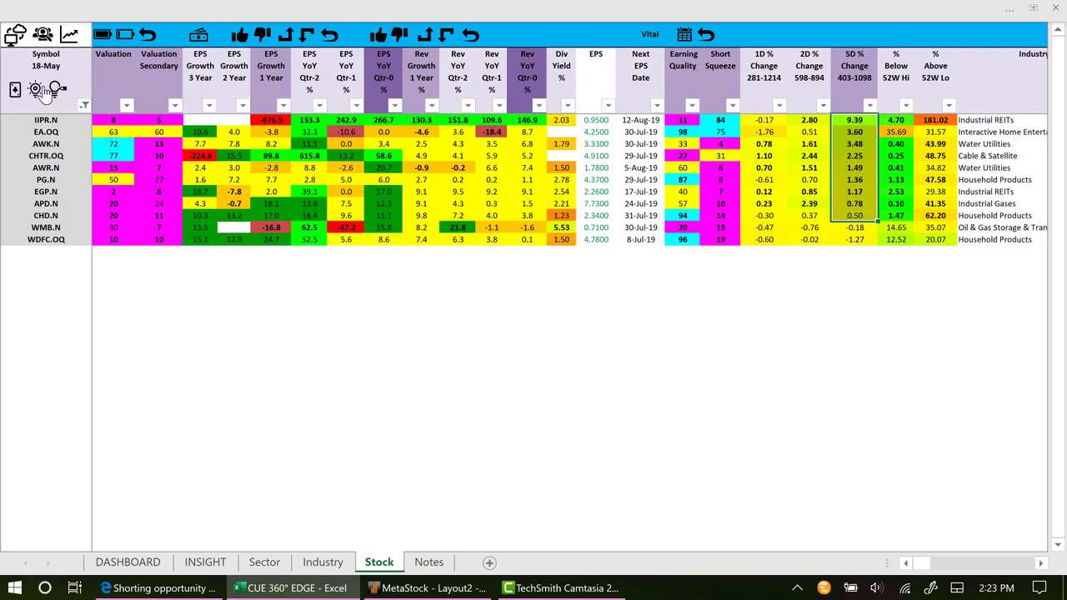
{"action": "left_click", "coordinate": [37, 90]}
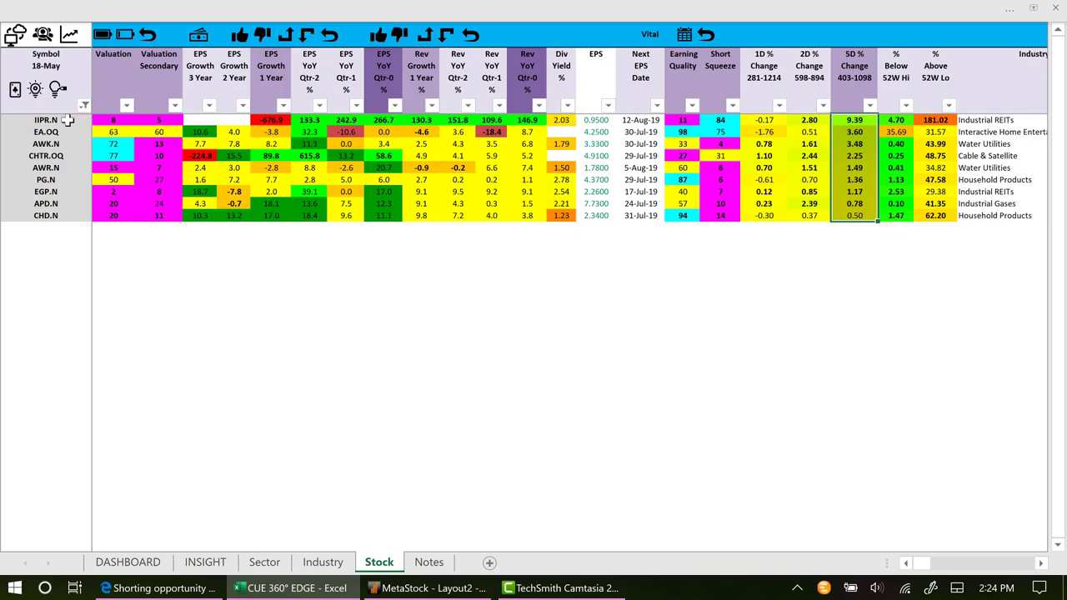
Point out IIPR.N, switch to its MetaStock charts, and mark the latest weekly candles with arrows and two horizontal range lines
{"action": "left_click", "coordinate": [67, 120]}
{"action": "left_click_drag", "start_coordinate": [67, 120], "coordinate": [41, 109]}
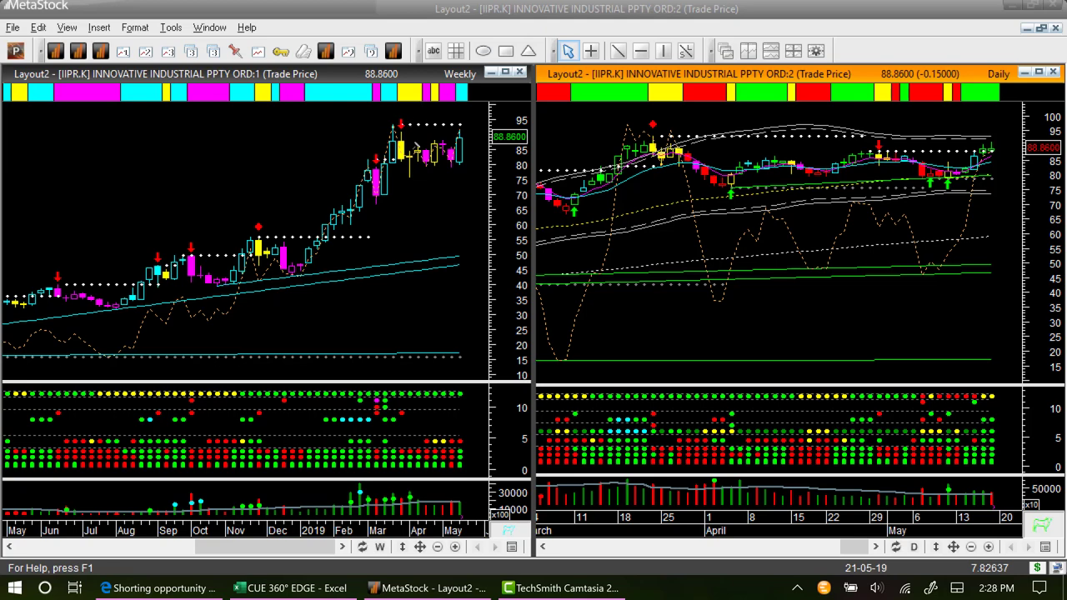
{"action": "left_click_drag", "start_coordinate": [441, 218], "coordinate": [458, 175]}
{"action": "left_click_drag", "start_coordinate": [431, 186], "coordinate": [463, 151]}
{"action": "left_click_drag", "start_coordinate": [456, 136], "coordinate": [393, 135]}
{"action": "left_click_drag", "start_coordinate": [416, 165], "coordinate": [388, 163]}
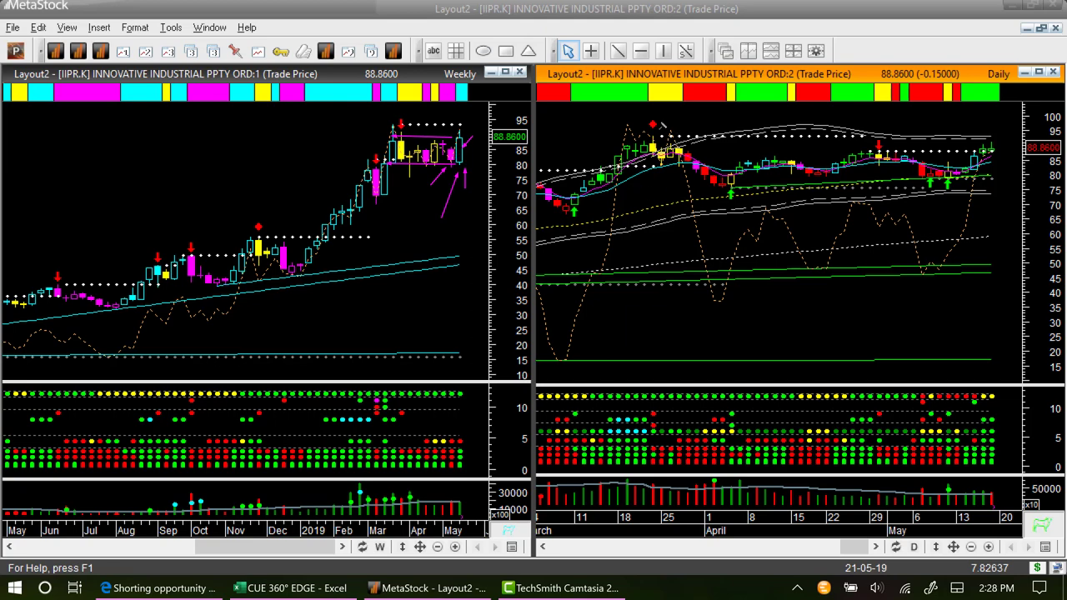
Mark the March high, the upper resistance level and the rising support line on the IIPR daily chart with arrows
{"action": "left_click_drag", "start_coordinate": [596, 106], "coordinate": [646, 123]}
{"action": "mouse_move", "coordinate": [688, 138]}
{"action": "left_mouse_down"}
{"action": "mouse_move", "coordinate": [947, 137]}
{"action": "mouse_move", "coordinate": [963, 153]}
{"action": "left_mouse_up"}
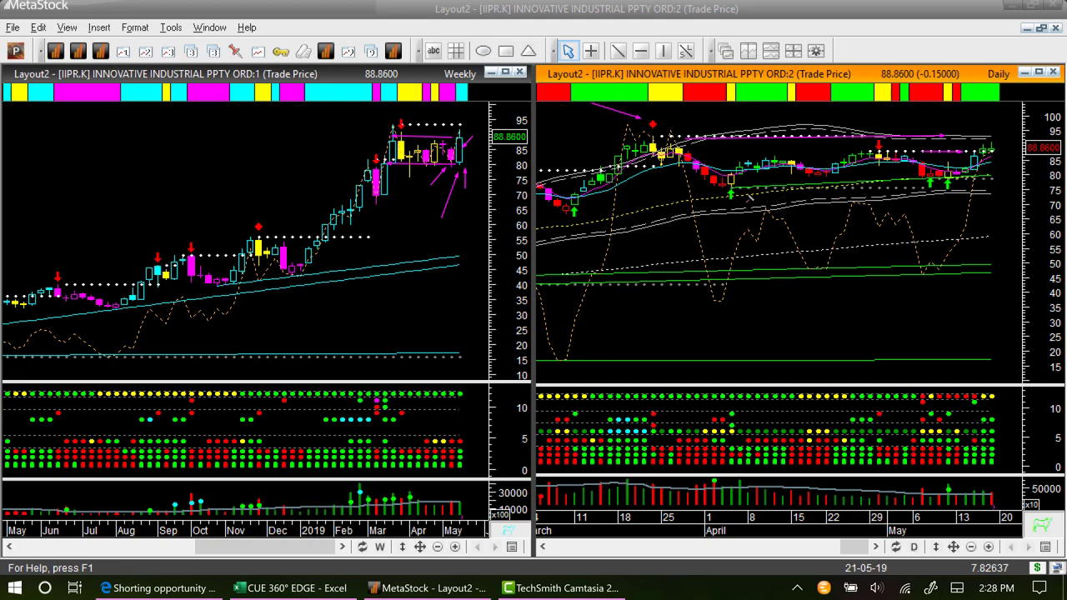
{"action": "left_click_drag", "start_coordinate": [750, 197], "coordinate": [990, 183]}
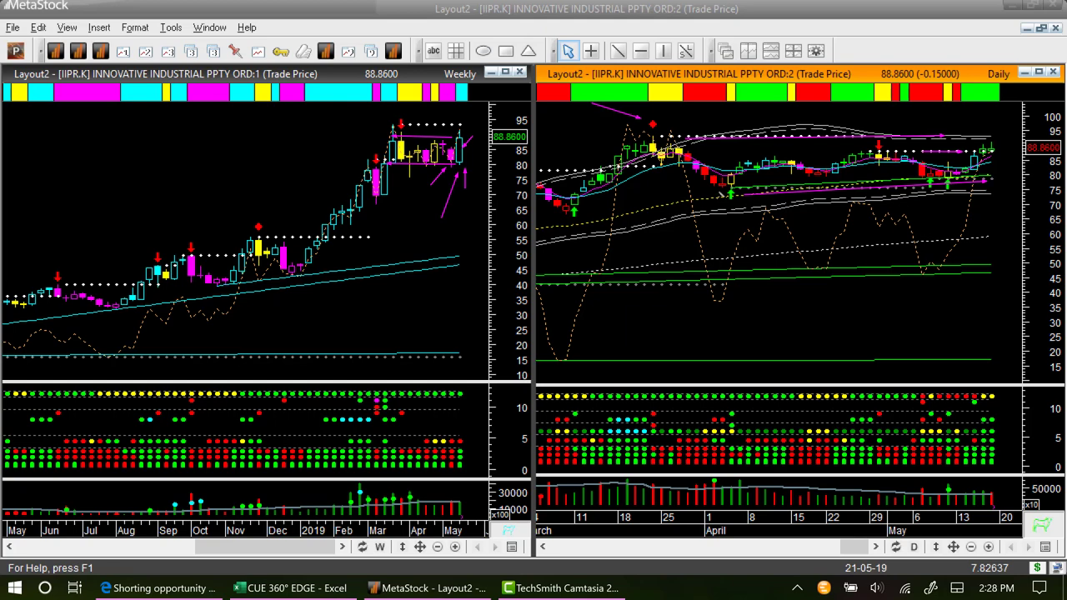
{"action": "left_click_drag", "start_coordinate": [848, 196], "coordinate": [991, 179]}
{"action": "left_click_drag", "start_coordinate": [969, 185], "coordinate": [1005, 151]}
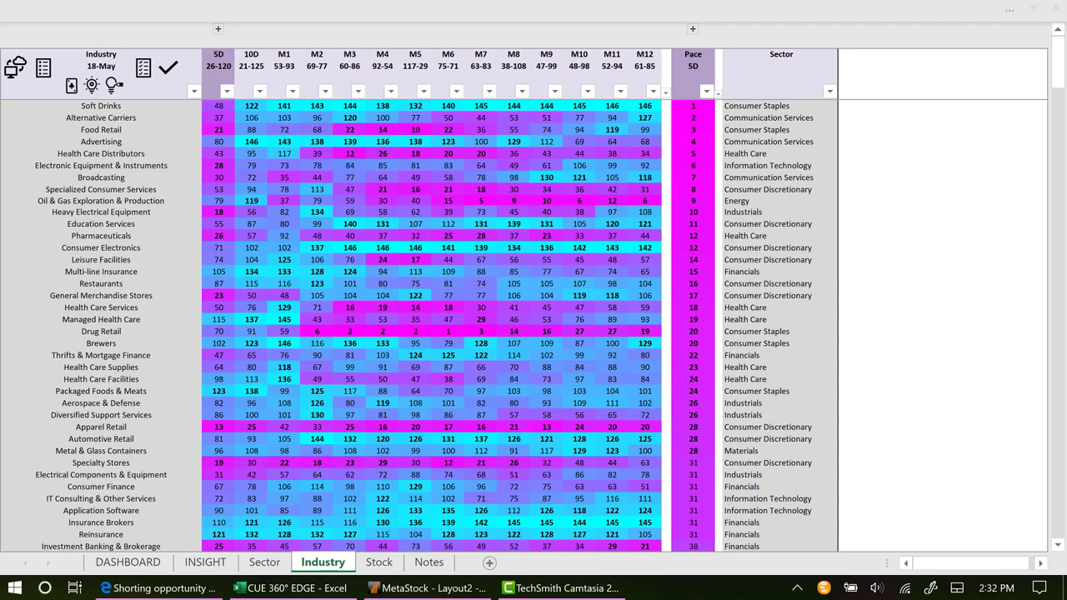
Point out the Pace 5D column and highlight its first twelve values, from Soft Drinks to Pharmaceuticals
{"action": "left_click", "coordinate": [680, 65]}
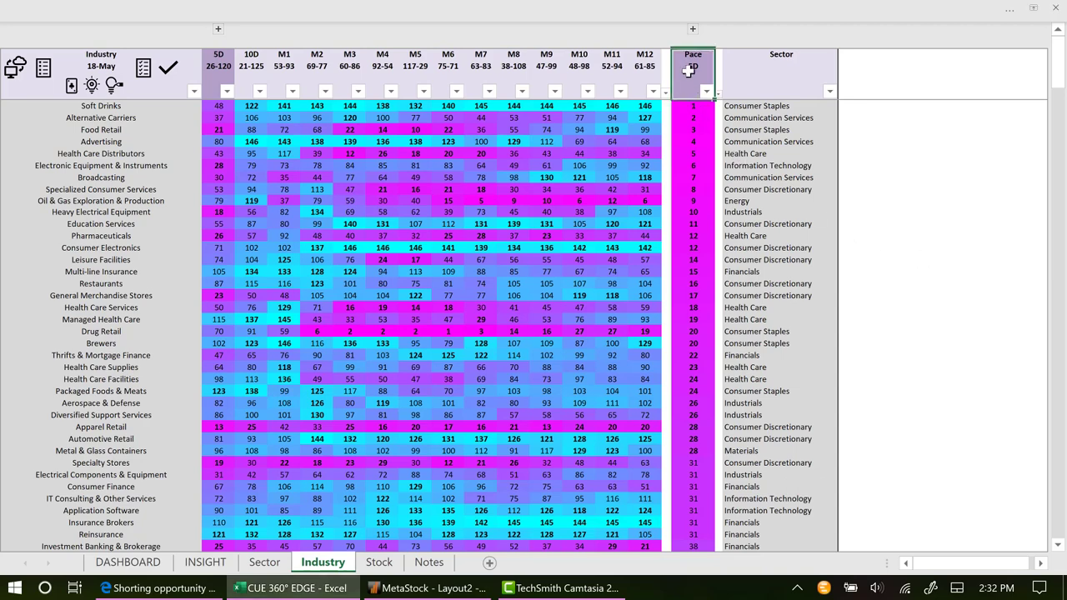
{"action": "left_click_drag", "start_coordinate": [692, 107], "coordinate": [698, 234]}
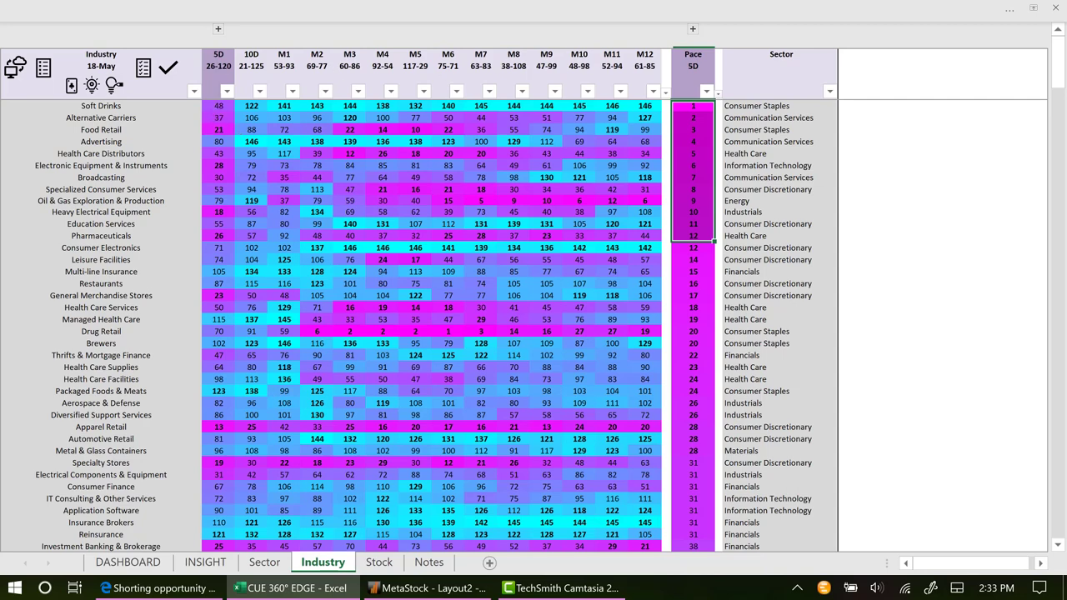
Sort the industries by 5D rank in ascending order and highlight the 5D values from Diversified Chemicals to Leisure Products
{"action": "left_click", "coordinate": [218, 60]}
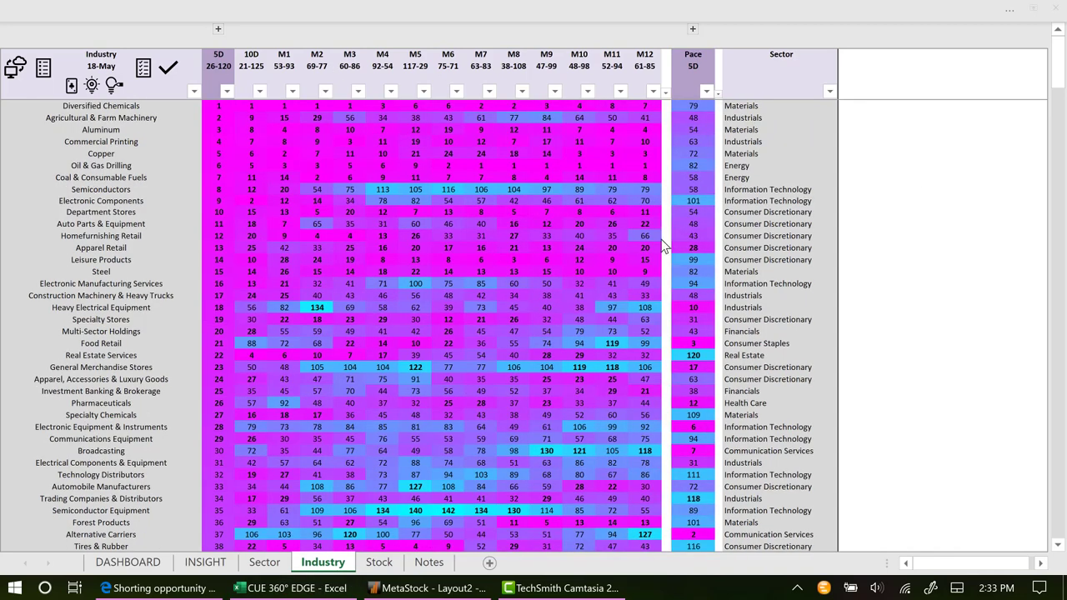
{"action": "left_click", "coordinate": [212, 106]}
{"action": "left_click_drag", "start_coordinate": [211, 105], "coordinate": [225, 261]}
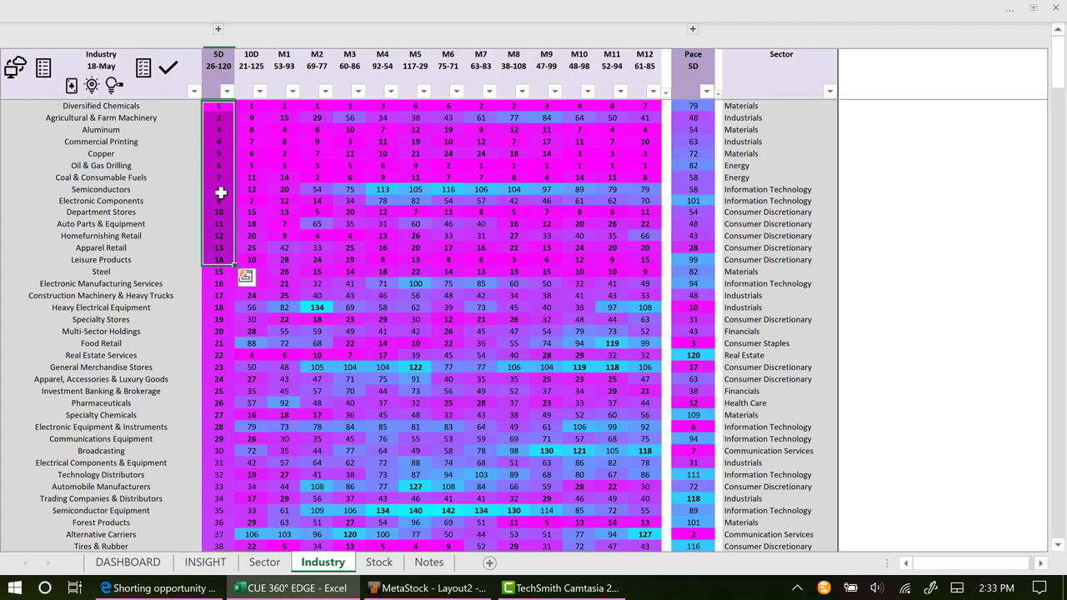
Highlight the whole Semiconductors row and open the list of stocks in that industry
{"action": "left_click", "coordinate": [162, 193]}
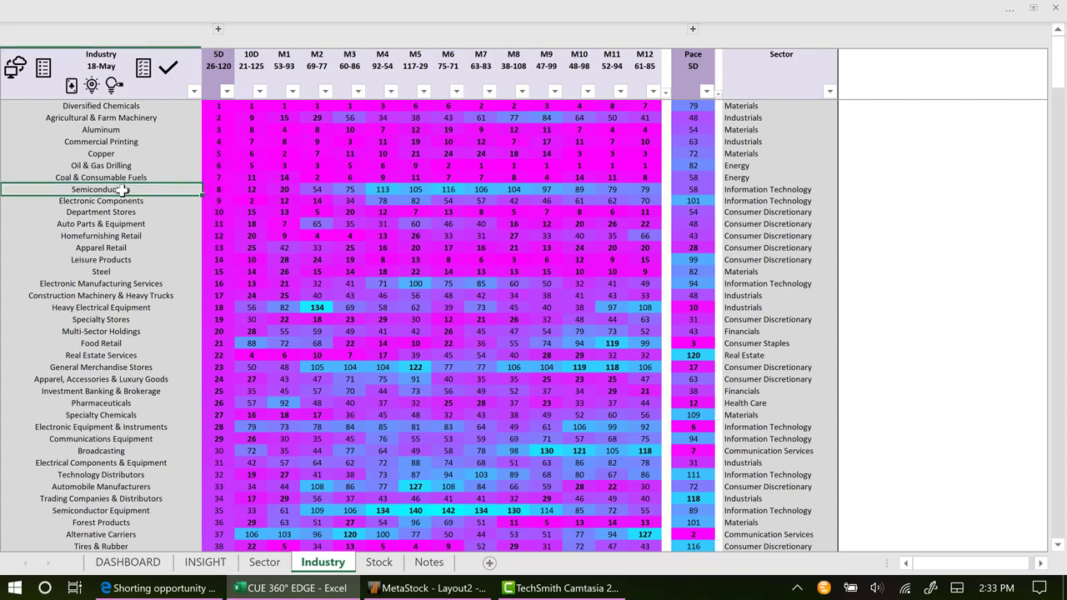
{"action": "left_click", "coordinate": [91, 85]}
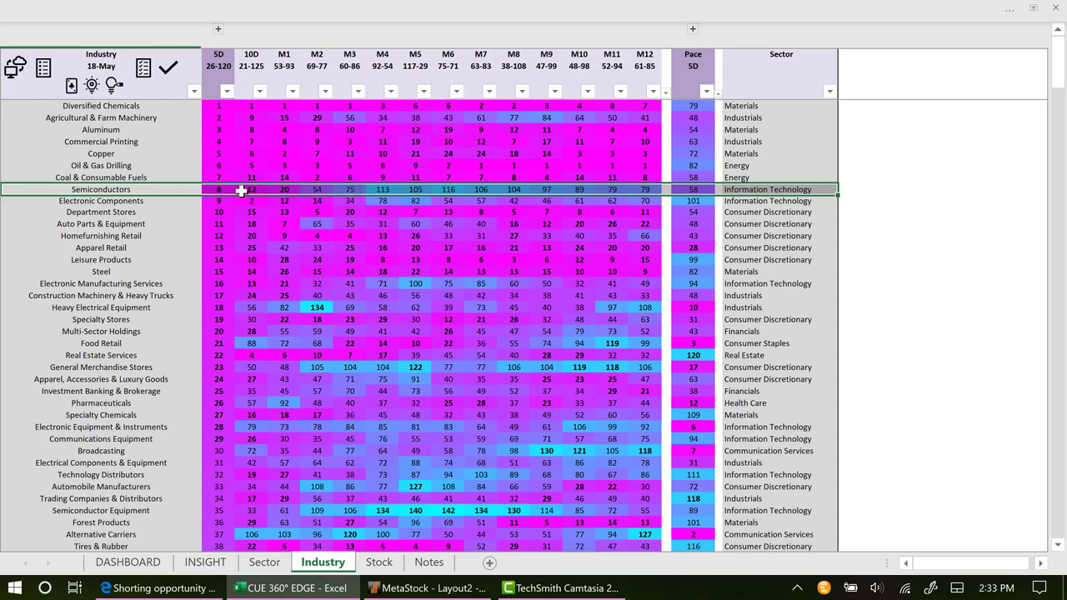
{"action": "left_click", "coordinate": [162, 190]}
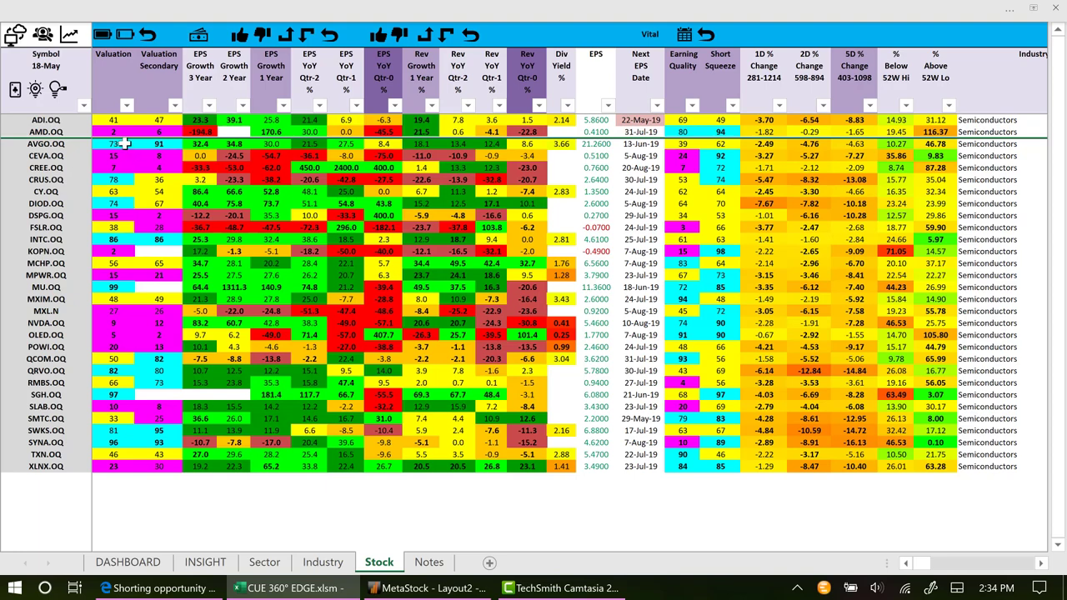
Filter the semiconductor stocks to those with weak Valuation scores and highlight the entire MXL.N row
{"action": "left_click", "coordinate": [126, 37]}
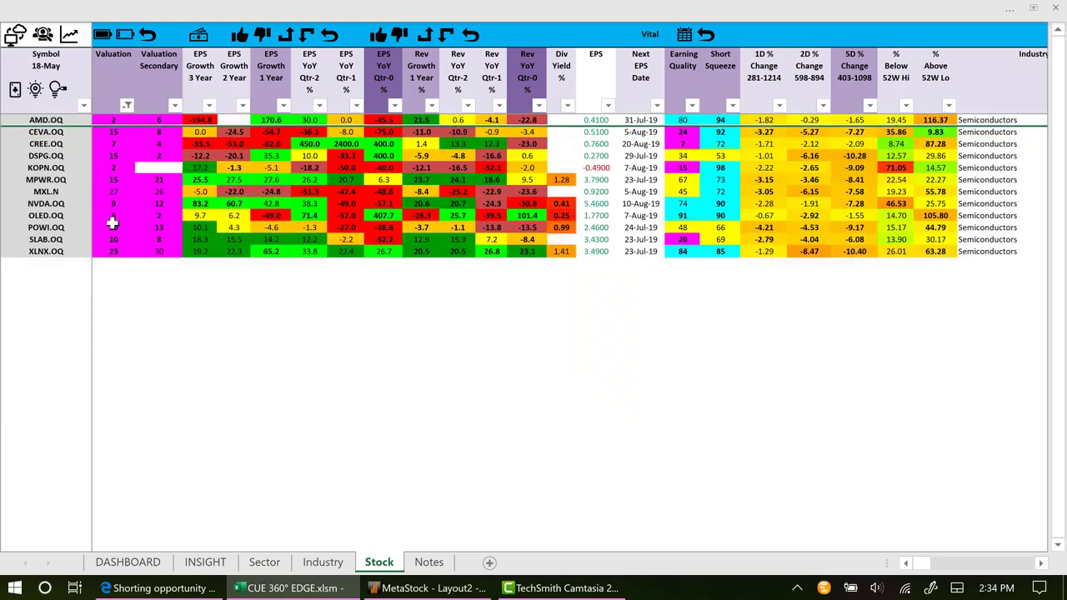
{"action": "left_click", "coordinate": [45, 191]}
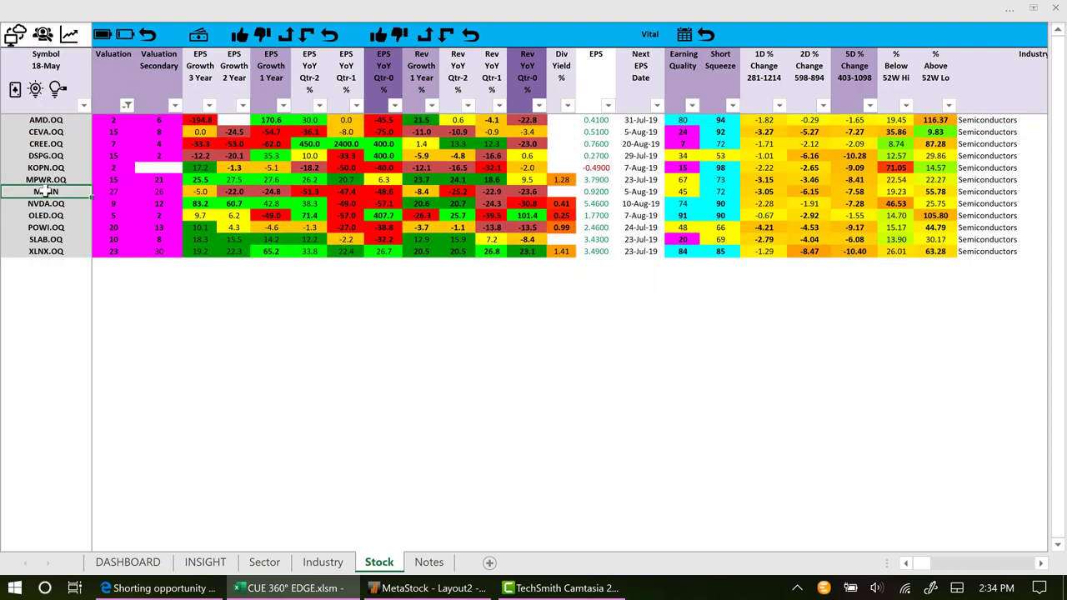
{"action": "left_click", "coordinate": [35, 90]}
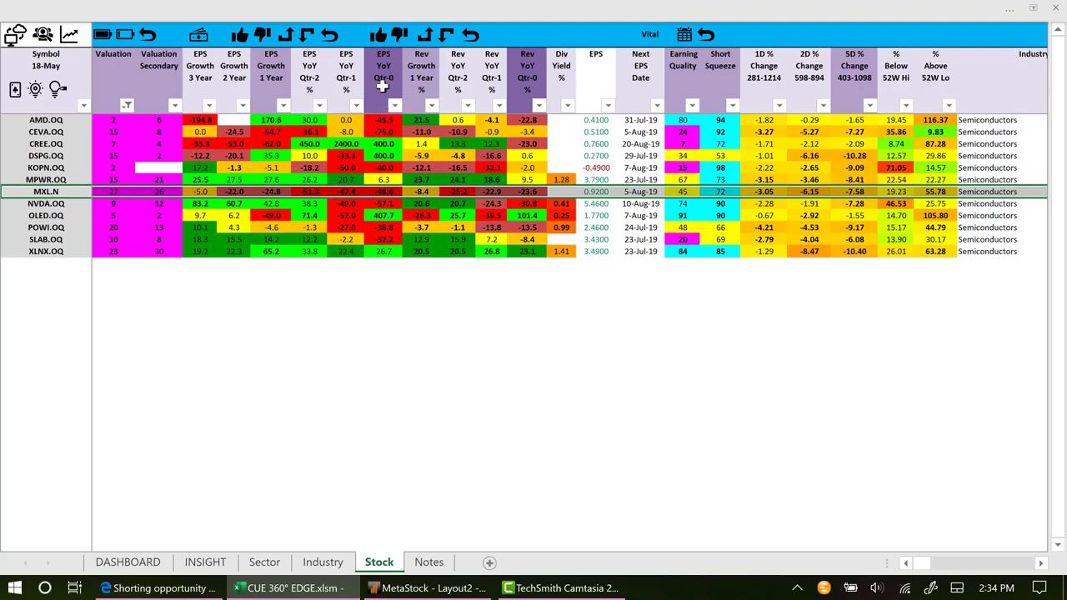
Point out MXL.N's EPS growth figures column by column, from EPS YoY Qtr-0 back to EPS Growth 3 Year
{"action": "left_click_drag", "start_coordinate": [382, 86], "coordinate": [379, 190]}
{"action": "left_click_drag", "start_coordinate": [344, 86], "coordinate": [345, 188]}
{"action": "left_click_drag", "start_coordinate": [310, 79], "coordinate": [308, 251]}
{"action": "left_click_drag", "start_coordinate": [265, 68], "coordinate": [265, 191]}
{"action": "left_click_drag", "start_coordinate": [234, 78], "coordinate": [235, 190]}
{"action": "left_click_drag", "start_coordinate": [206, 90], "coordinate": [207, 186]}
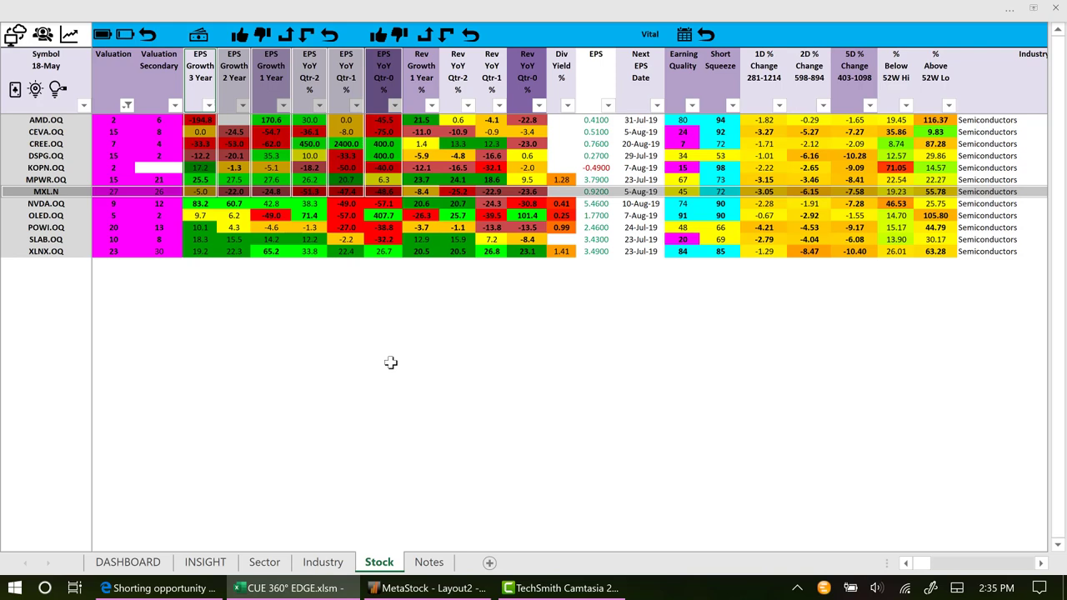
{"action": "left_click", "coordinate": [58, 192]}
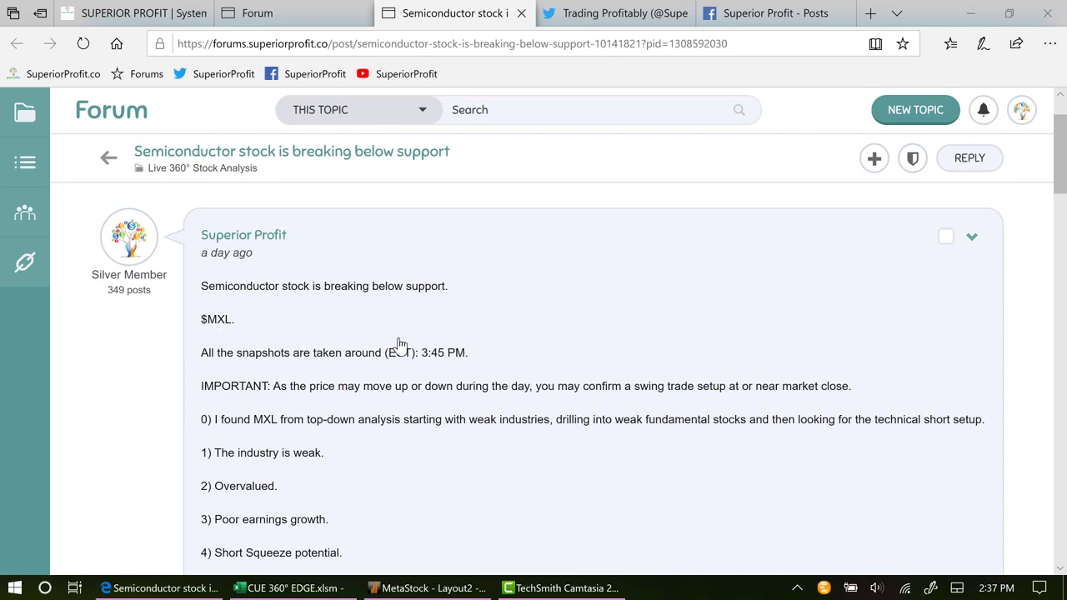
Examine the enlarged snapshots in the forum post about the semiconductor stock MXL breaking below support
{"action": "scroll", "coordinate": [404, 344], "scroll_direction": "down", "scroll_amount": 6}
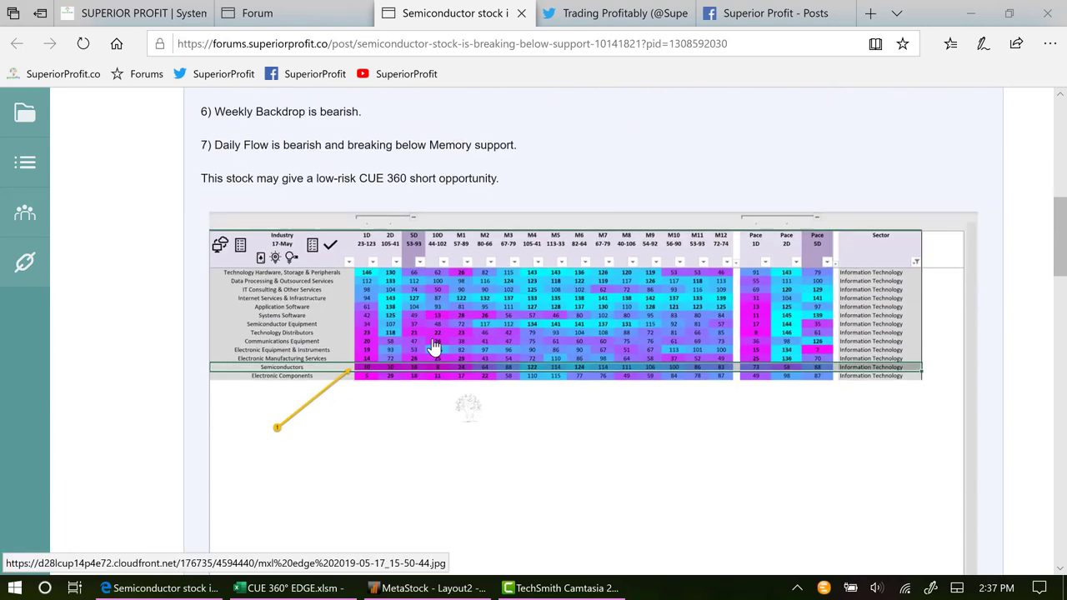
{"action": "left_click", "coordinate": [498, 320]}
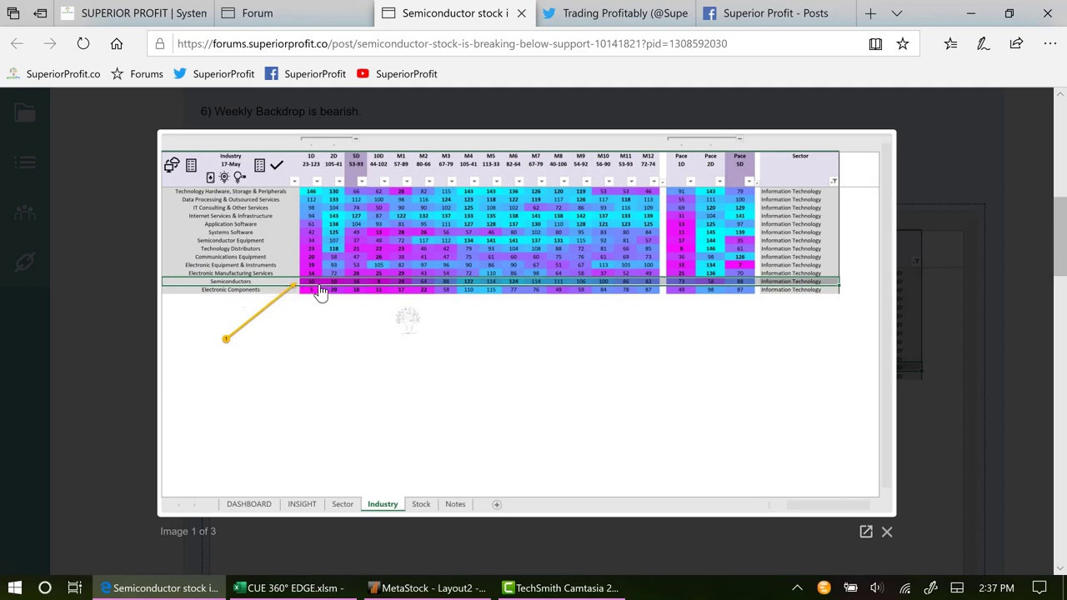
{"action": "left_click", "coordinate": [870, 322]}
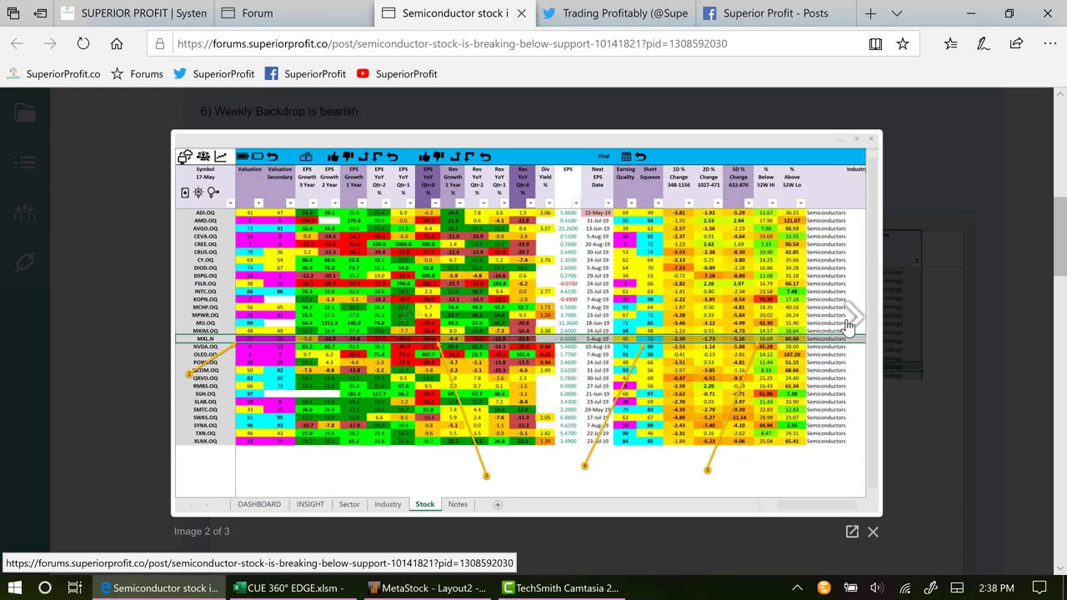
{"action": "left_click", "coordinate": [860, 344]}
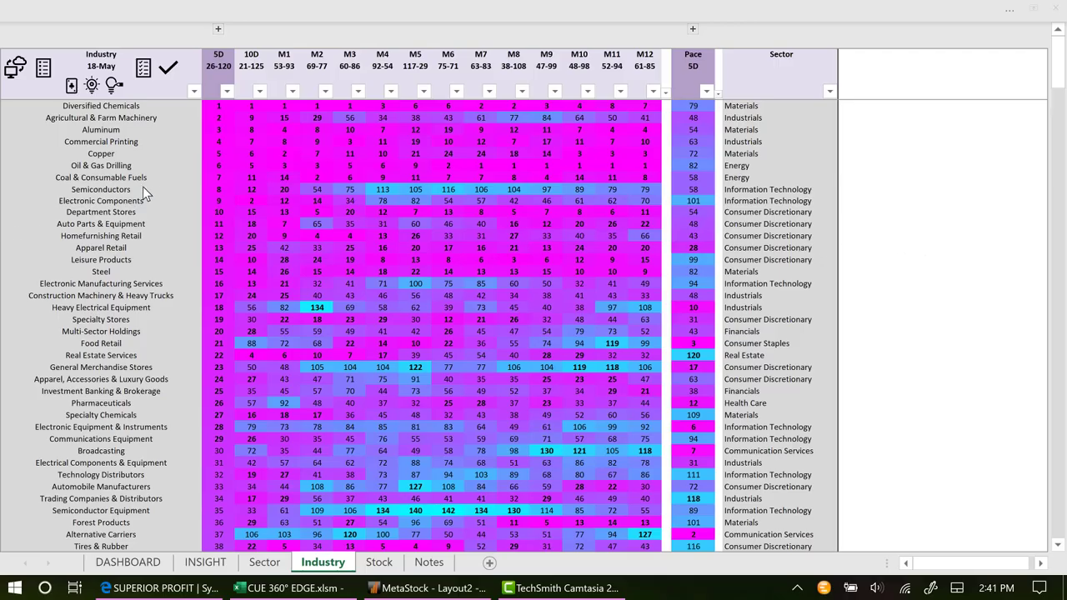
Point out Semiconductors in the industry ranking and switch to the Superior Profit website in the browser
{"action": "left_click", "coordinate": [129, 191]}
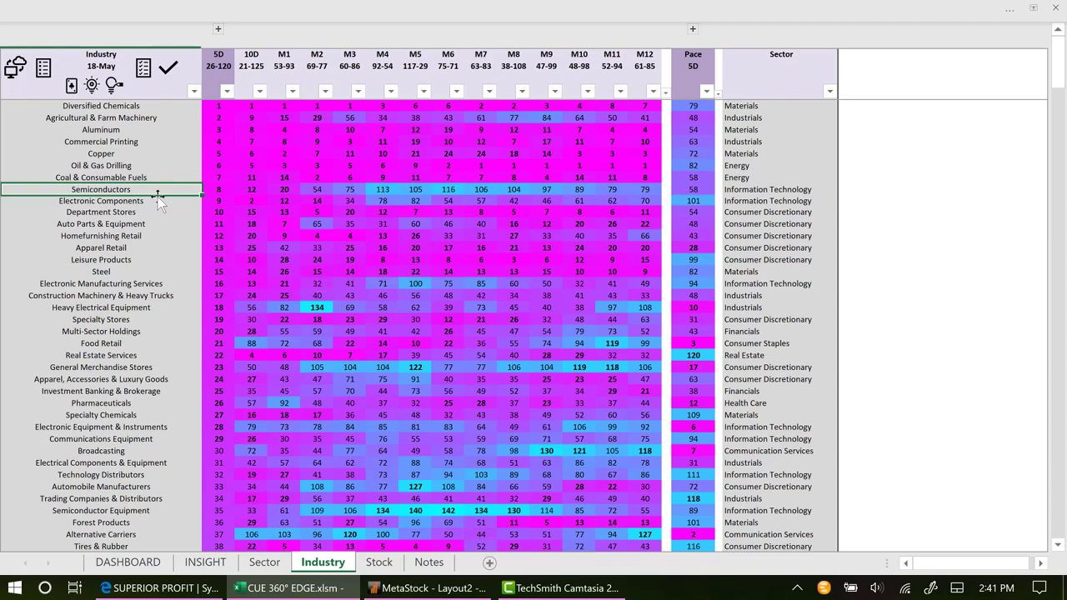
{"action": "left_click", "coordinate": [163, 590]}
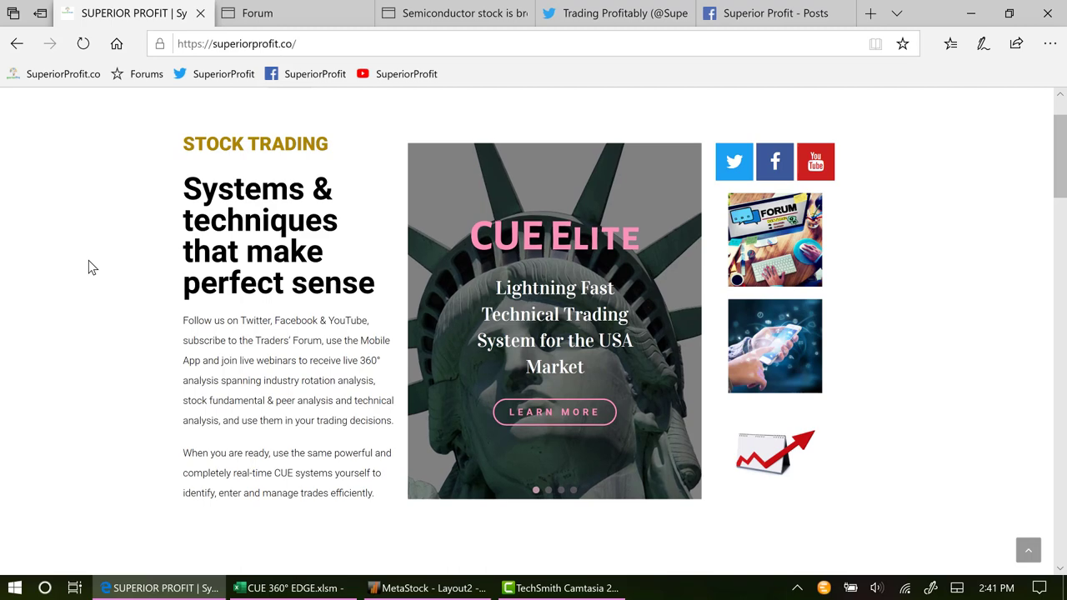